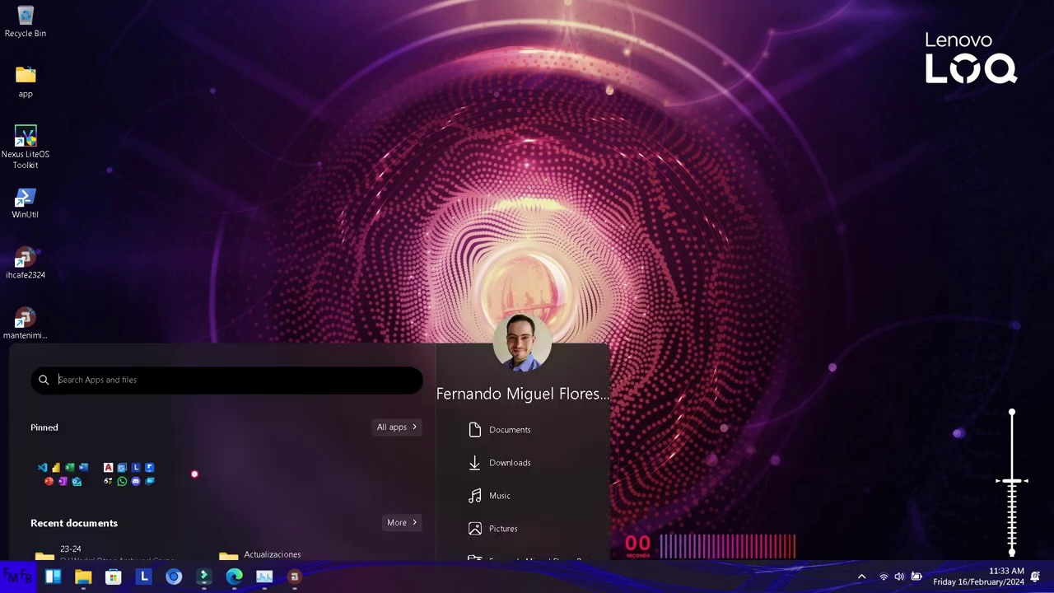
Launch Excel from the pinned Office folder, then open Notepad via Start search
{"action": "left_click", "coordinate": [62, 187]}
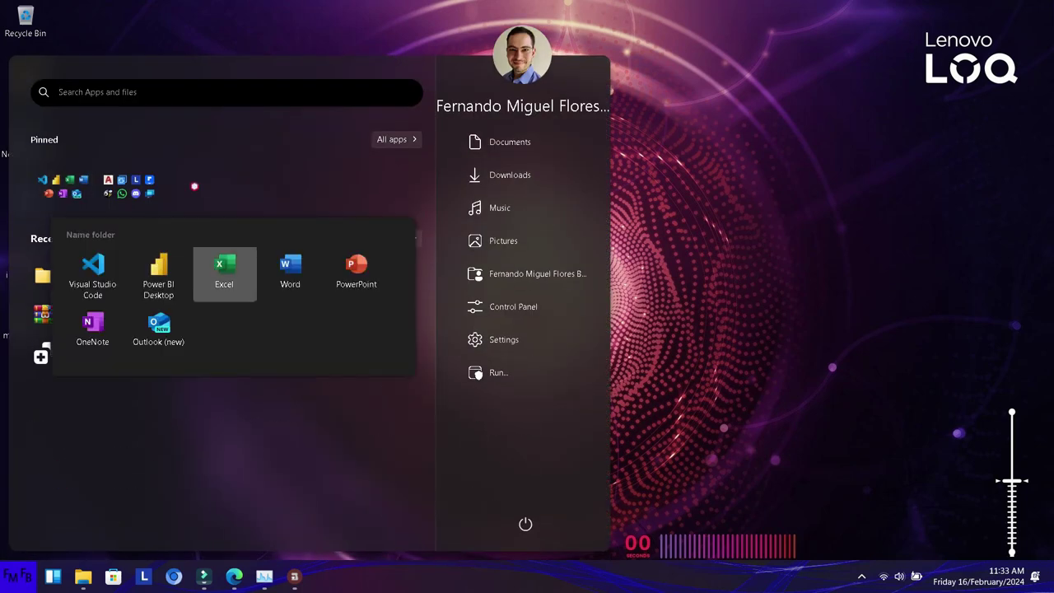
{"action": "left_click", "coordinate": [25, 262]}
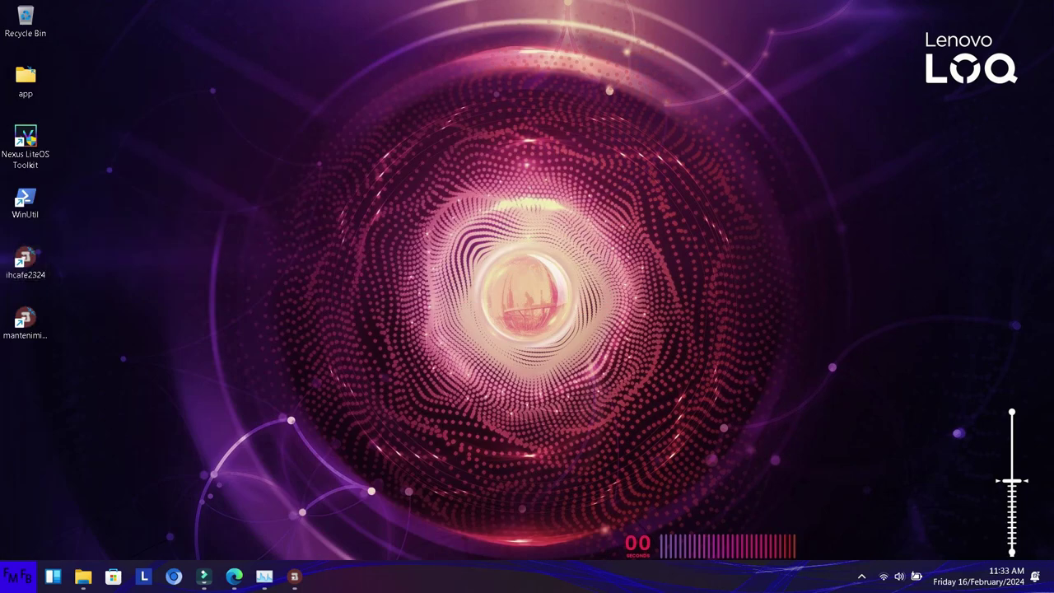
{"action": "key", "text": "super"}
{"action": "type", "text": "not"}
{"action": "key", "text": "Return"}
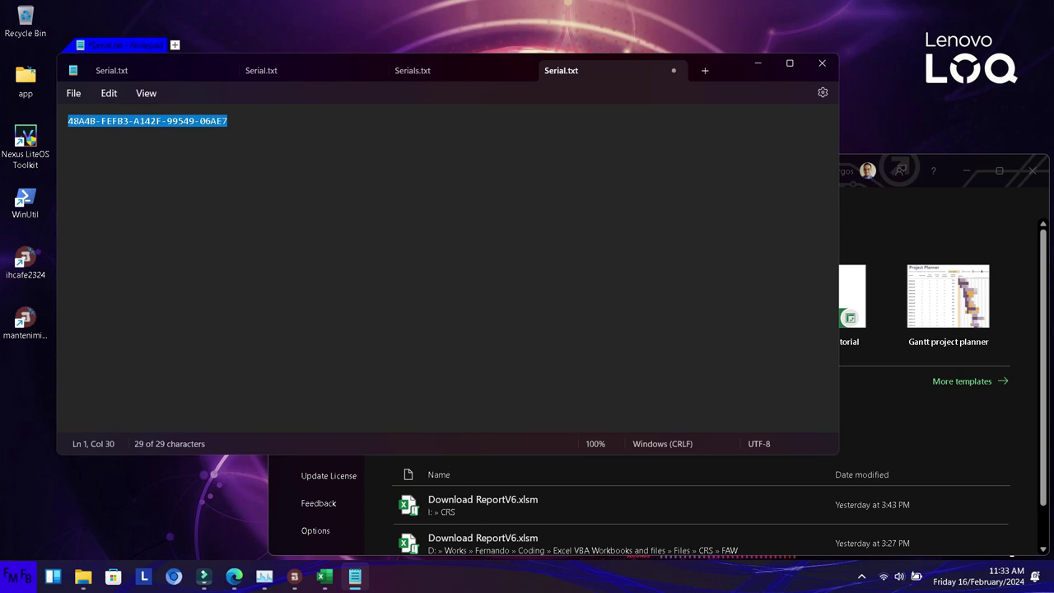
Start a new blank Notepad tab and change the editor font size from 11 to 20
{"action": "key", "text": "ctrl+n"}
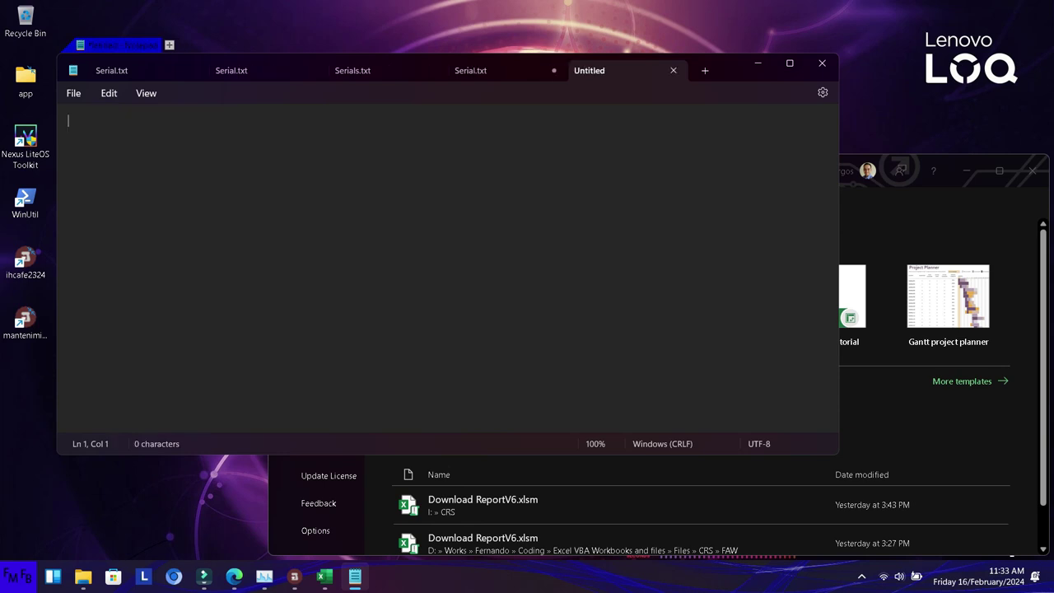
{"action": "left_click", "coordinate": [146, 93]}
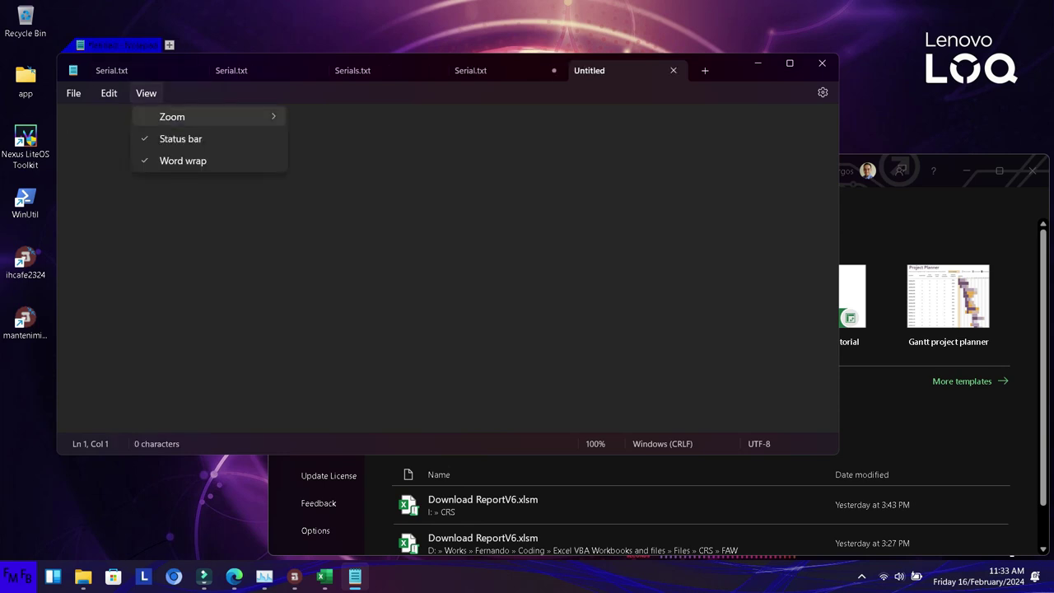
{"action": "left_click", "coordinate": [109, 93]}
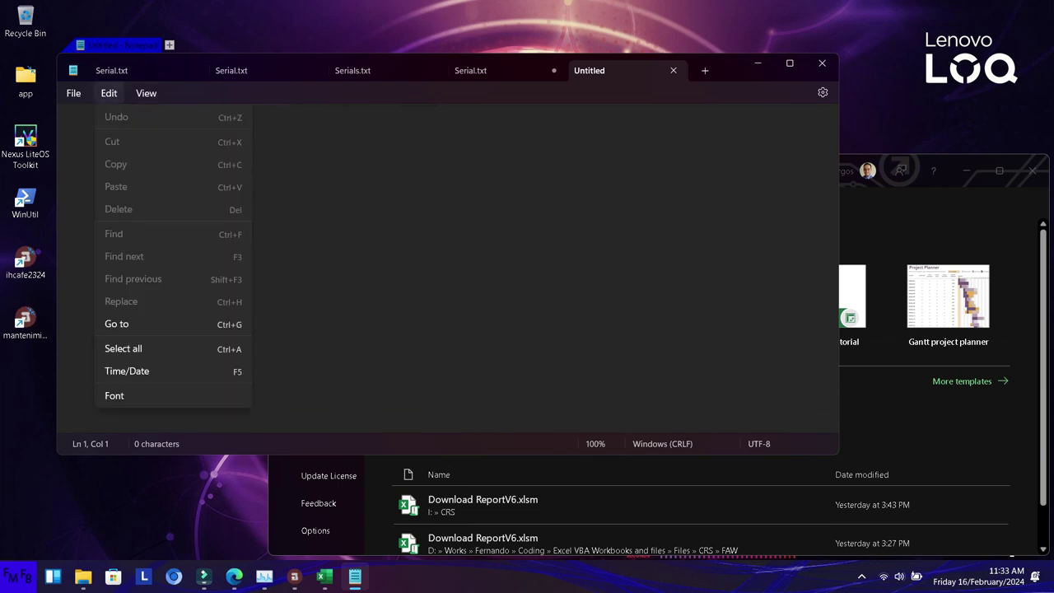
{"action": "left_click", "coordinate": [115, 395]}
{"action": "left_click", "coordinate": [502, 325]}
{"action": "type", "text": "20"}
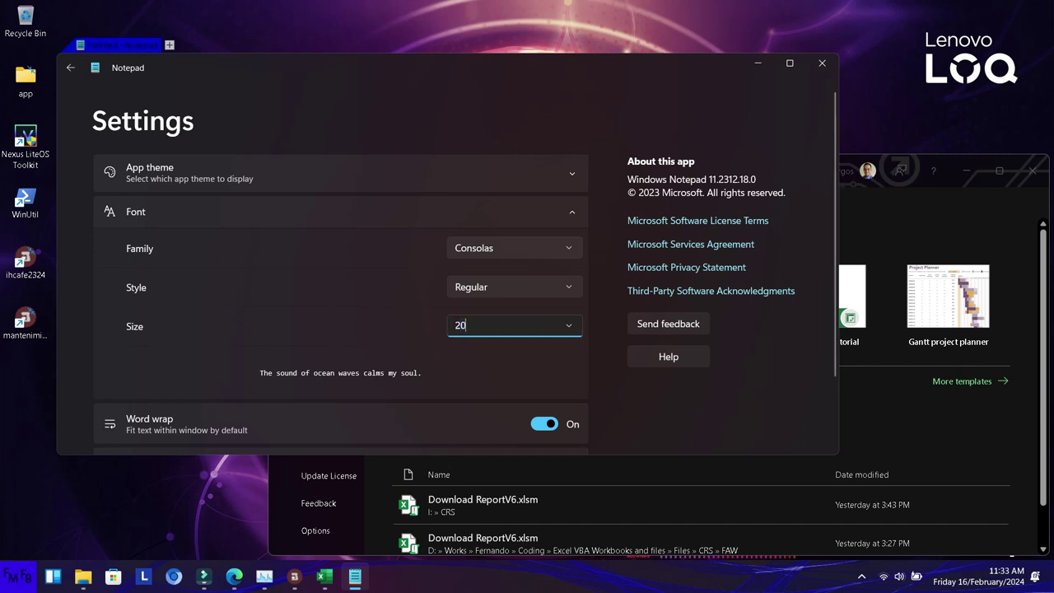
{"action": "key", "text": "Return"}
{"action": "left_click", "coordinate": [70, 67]}
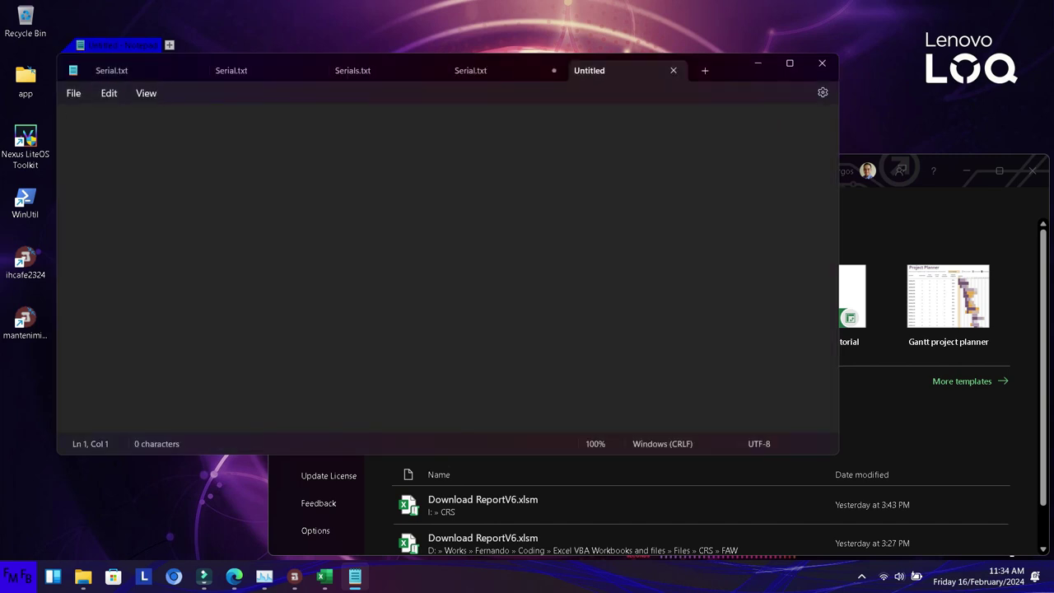
Type 'In this video, I will show you how to place a green icon on the maximum value…'
{"action": "type", "text": "In this video, I will show you how to place "}
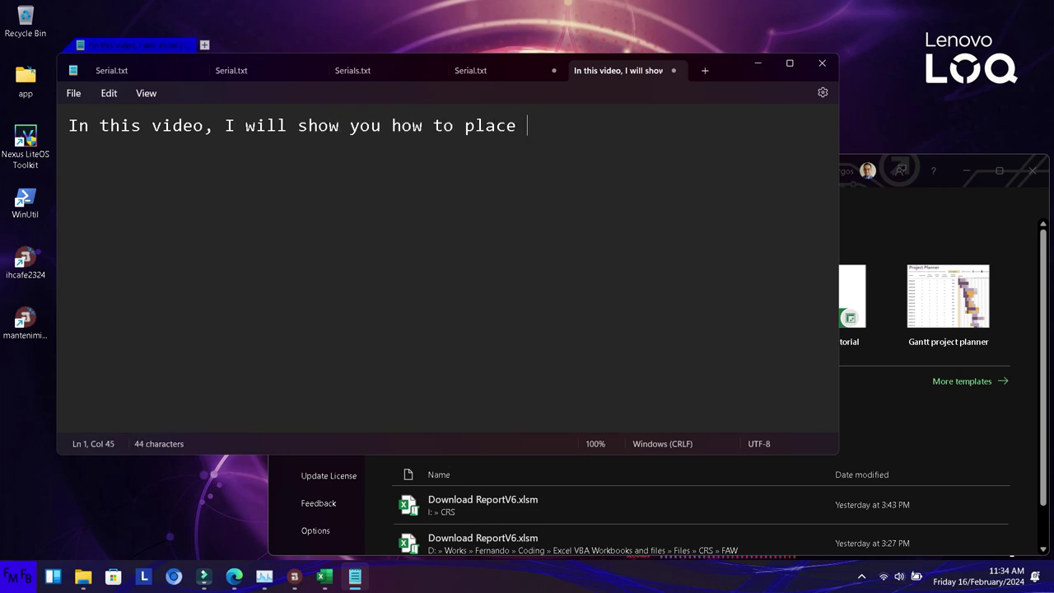
{"action": "type", "text": "a grr"}
{"action": "key", "text": "BackSpace"}
{"action": "type", "text": "een icon on the maximum value"}
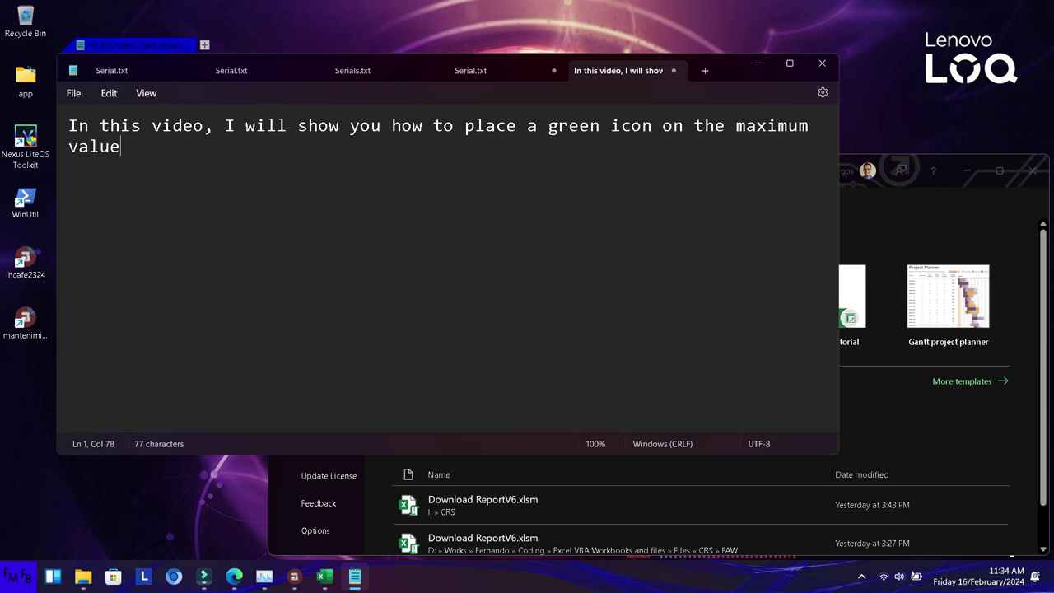
{"action": "type", "text": " and a red value in the minimum v"}
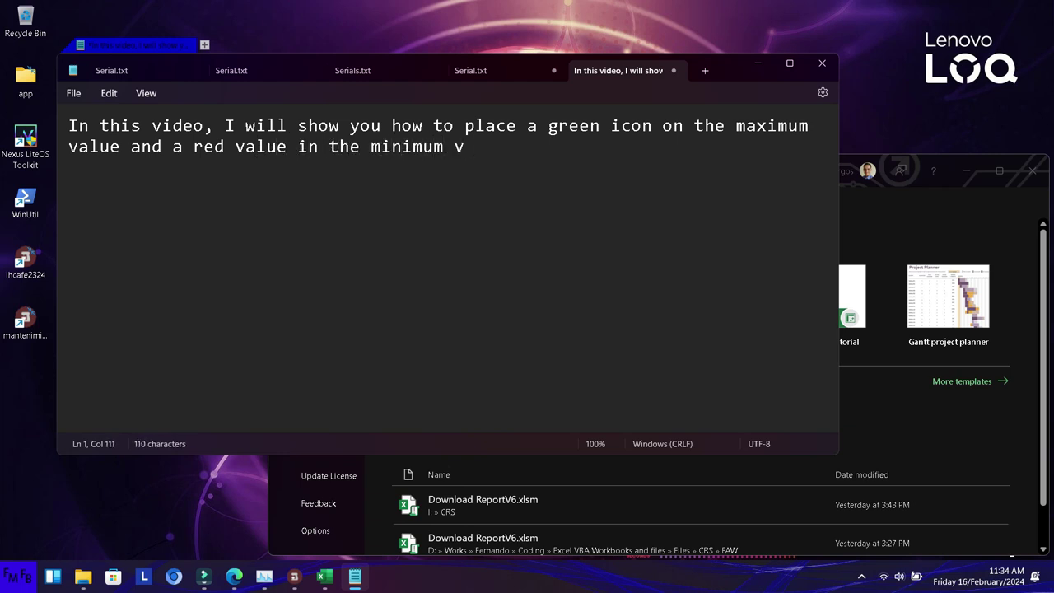
Correct the sentence so it ends 'a red arrow in the minimum value.'
{"action": "key", "text": "ctrl+Left"}
{"action": "key", "text": "ctrl+Left"}
{"action": "key", "text": "ctrl+Left"}
{"action": "key", "text": "ctrl+Left"}
{"action": "key", "text": "ctrl+Left"}
{"action": "key", "text": "ctrl+Left"}
{"action": "key", "text": "ctrl+Left"}
{"action": "key", "text": "ctrl+Left"}
{"action": "key", "text": "Left"}
{"action": "key", "text": "ctrl+shift+Left"}
{"action": "type", "text": "arrow"}
{"action": "double_click", "coordinate": [94, 147]}
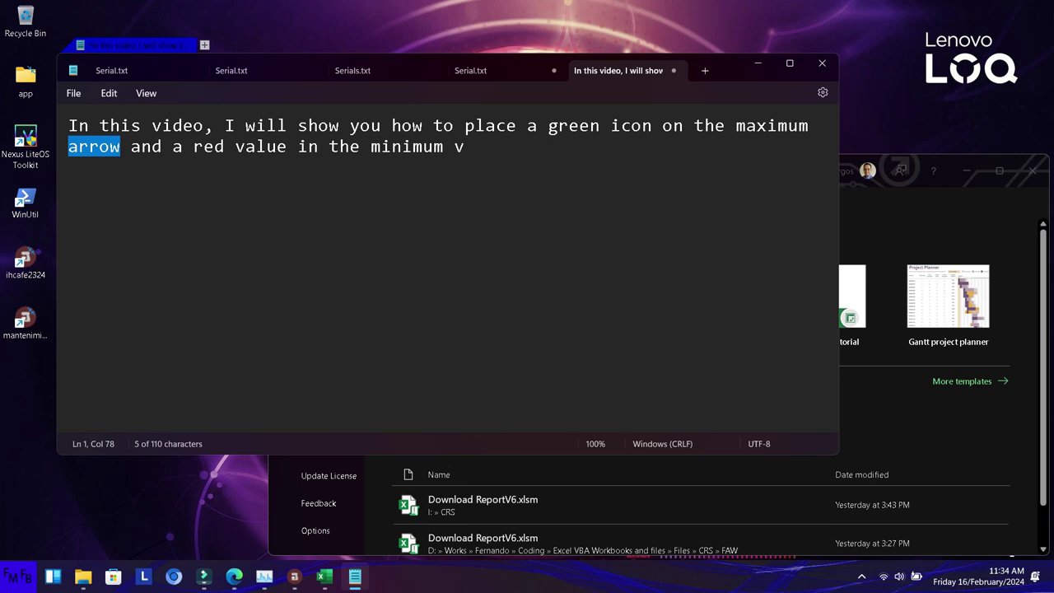
{"action": "type", "text": "value"}
{"action": "key", "text": "ctrl+Right"}
{"action": "key", "text": "ctrl+Right"}
{"action": "key", "text": "ctrl+Right"}
{"action": "key", "text": "ctrl+Right"}
{"action": "key", "text": "ctrl+shift+Right"}
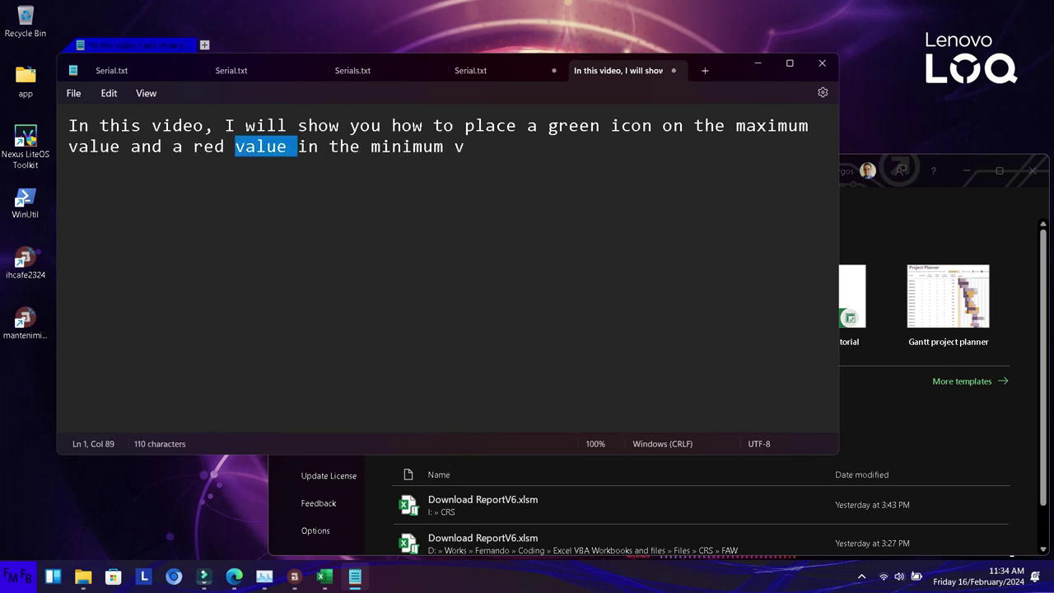
{"action": "type", "text": "arrow"}
{"action": "key", "text": "ctrl+Right"}
{"action": "key", "text": "ctrl+Right"}
{"action": "key", "text": "End"}
{"action": "type", "text": "alue."}
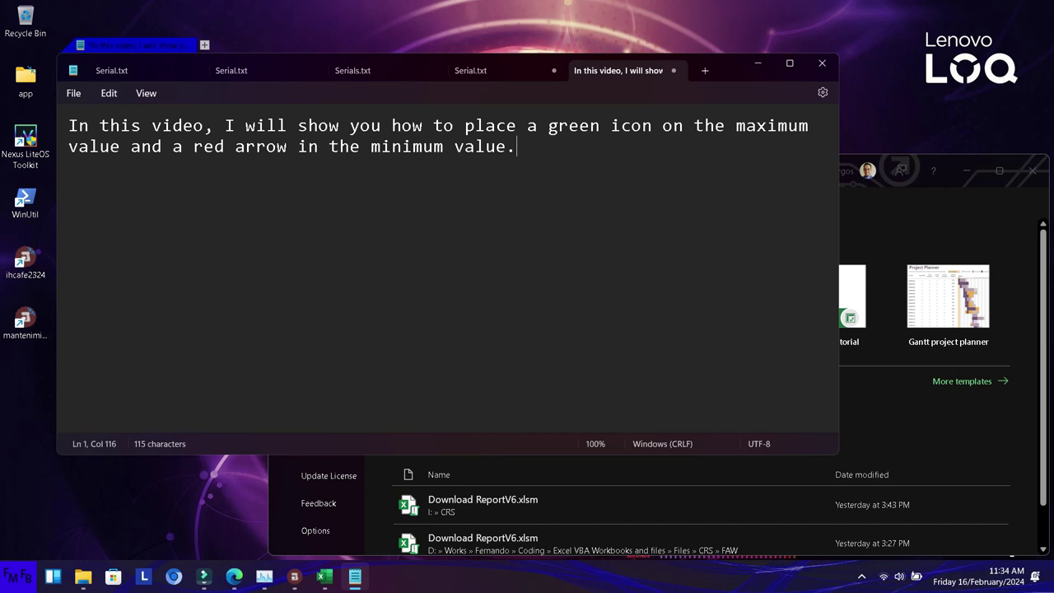
Append a slash and begin the Spanish translation 'En este video, yo les mostraré…'
{"action": "key", "text": "Return"}
{"action": "key", "text": "Return"}
{"action": "key", "text": "BackSpace"}
{"action": "key", "text": "BackSpace"}
{"action": "key", "text": "BackSpace"}
{"action": "type", "text": "/En s="}
{"action": "key", "text": "BackSpace"}
{"action": "key", "text": "BackSpace"}
{"action": "type", "text": "este video, yo les mostraré como poner un icono de "}
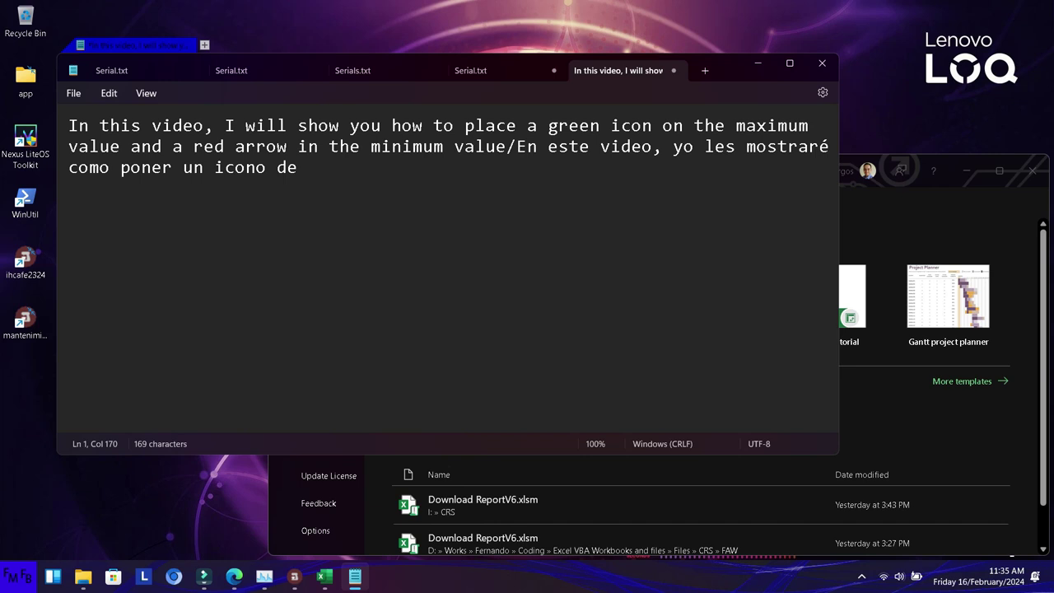
{"action": "type", "text": "un flecha verde en el valor má"}
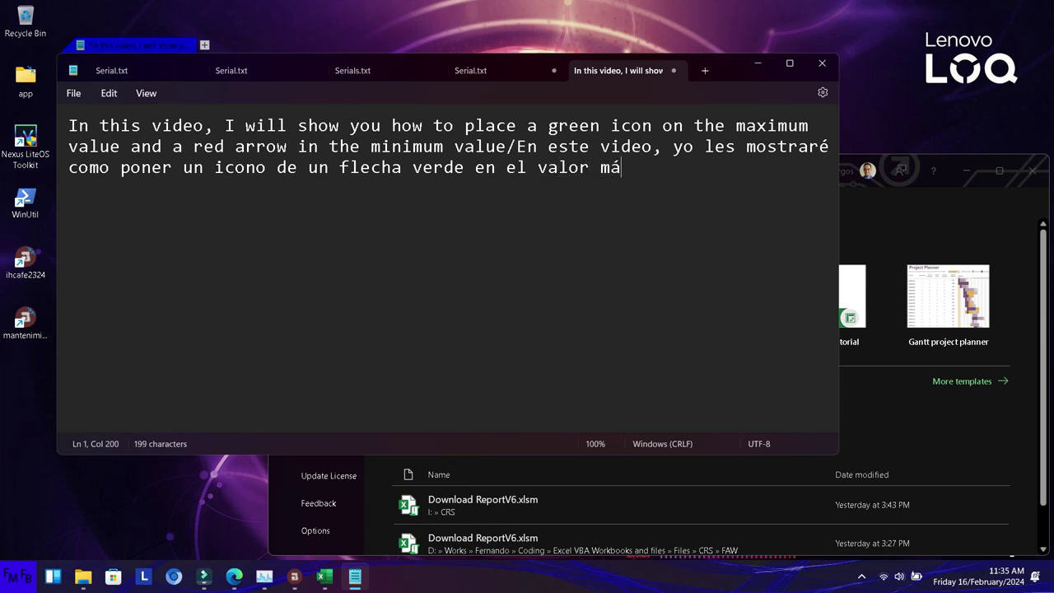
{"action": "type", "text": "ximo y "}
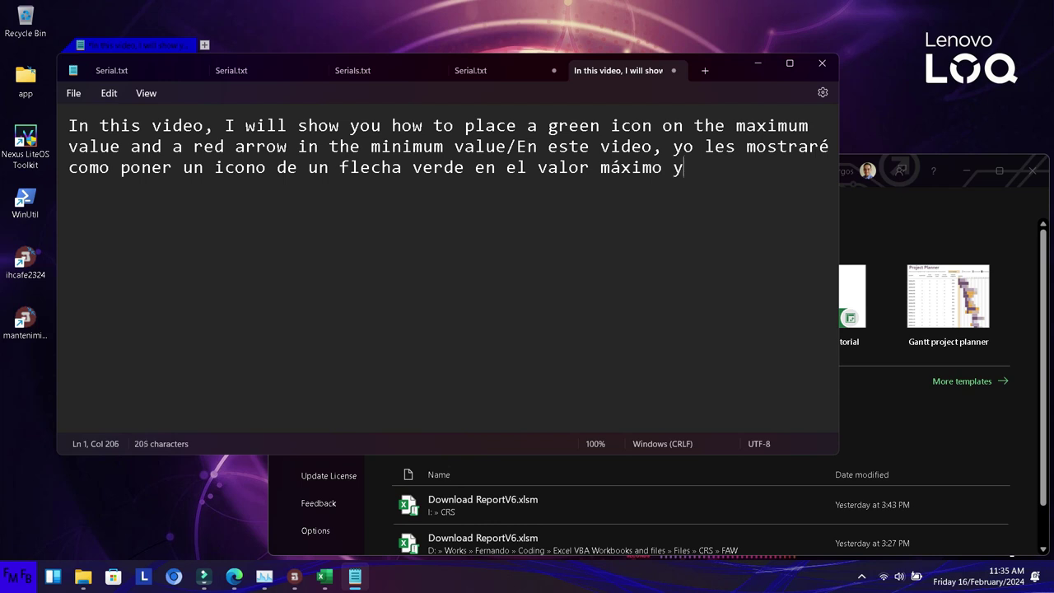
{"action": "type", "text": "una flecha ro"}
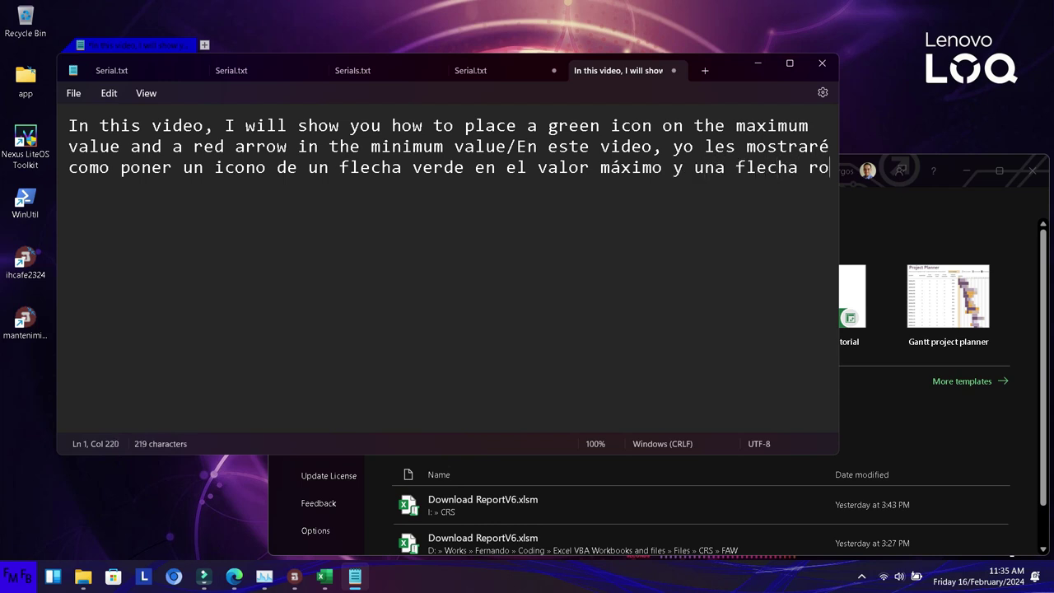
{"action": "type", "text": "ja en el valor m"}
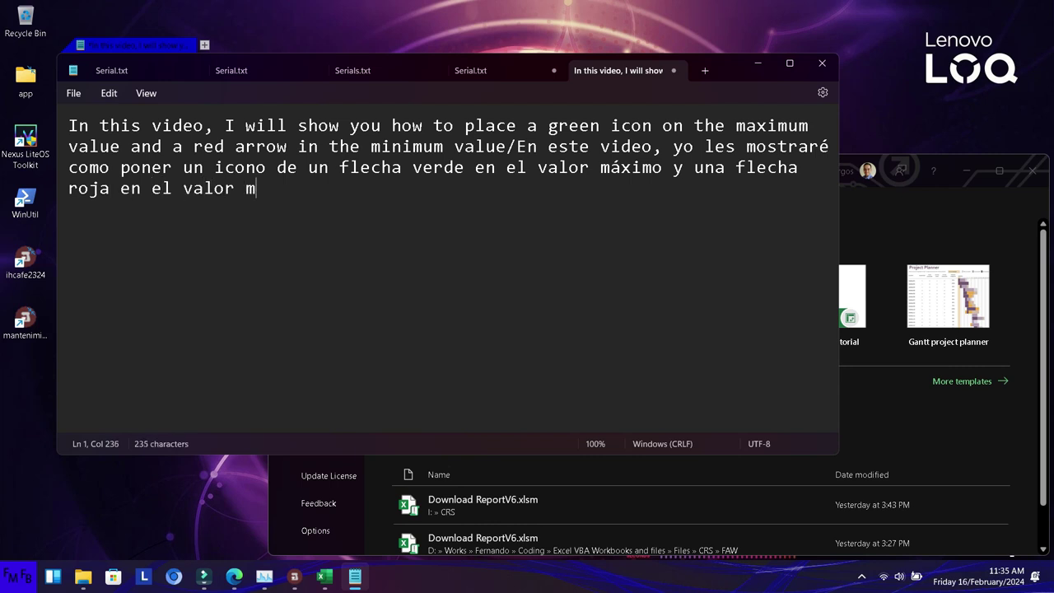
{"action": "type", "text": "ínimo"}
{"action": "type", "text": "."}
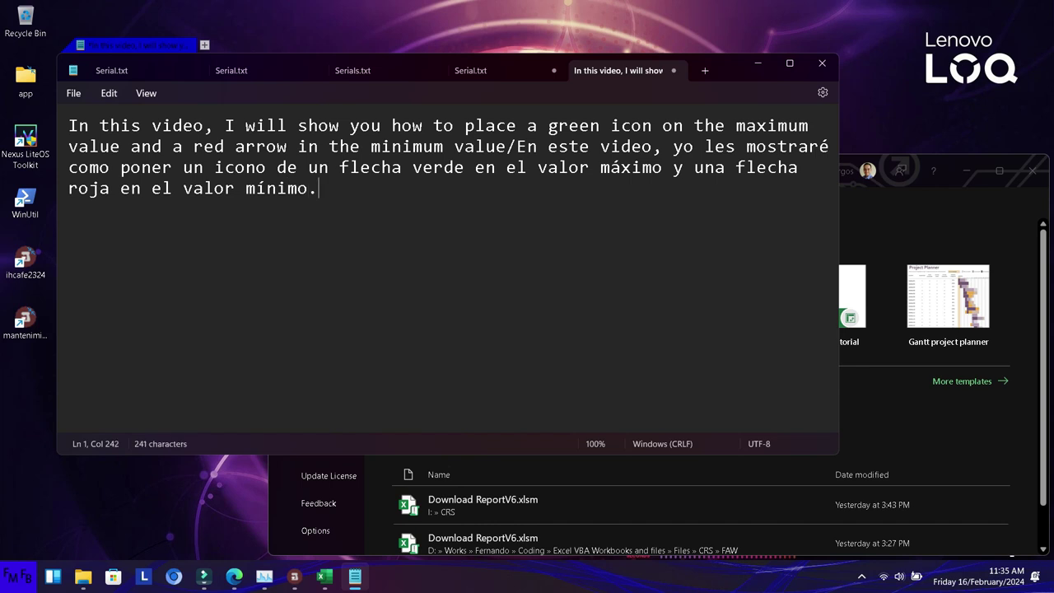
Add the line 'Just follow along/Solo sigan lo que hago' below the translation
{"action": "key", "text": "Return"}
{"action": "key", "text": "Return"}
{"action": "type", "text": "Just follow along/"}
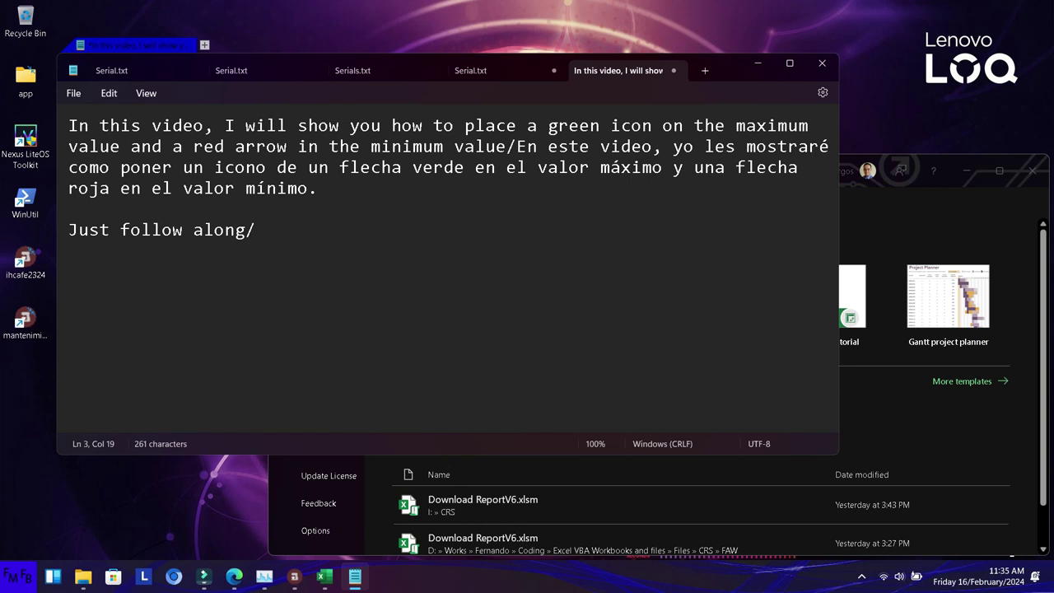
{"action": "type", "text": "Solo sigan lo que hago"}
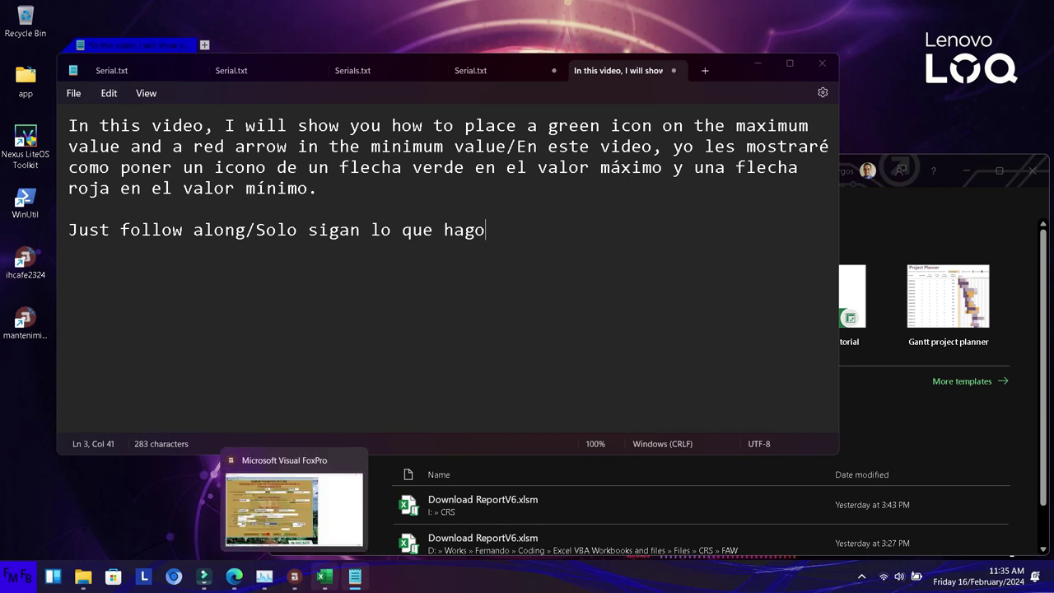
{"action": "left_click", "coordinate": [324, 577]}
Create a blank maximized workbook with headers 'Country/País' in A1 and 'Data' in B1
{"action": "key", "text": "Return"}
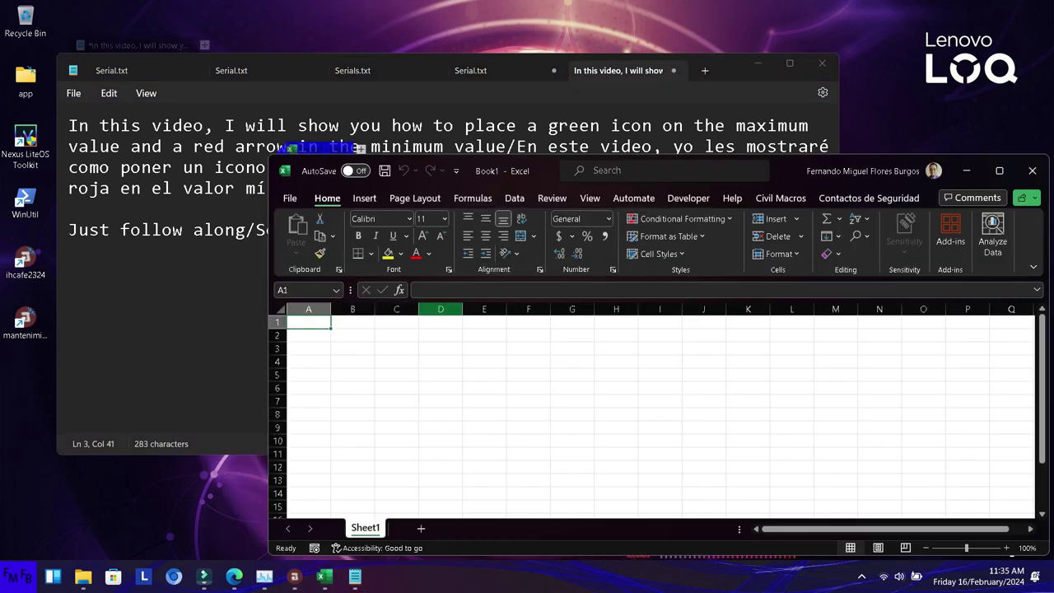
{"action": "left_click_drag", "start_coordinate": [360, 149], "coordinate": [569, 7]}
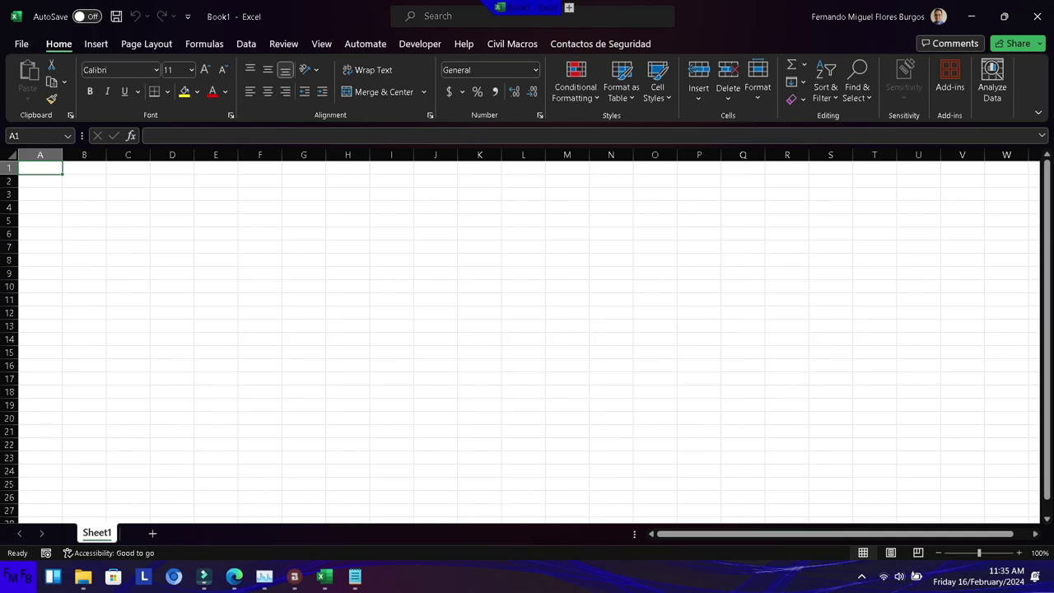
{"action": "type", "text": "Country/"}
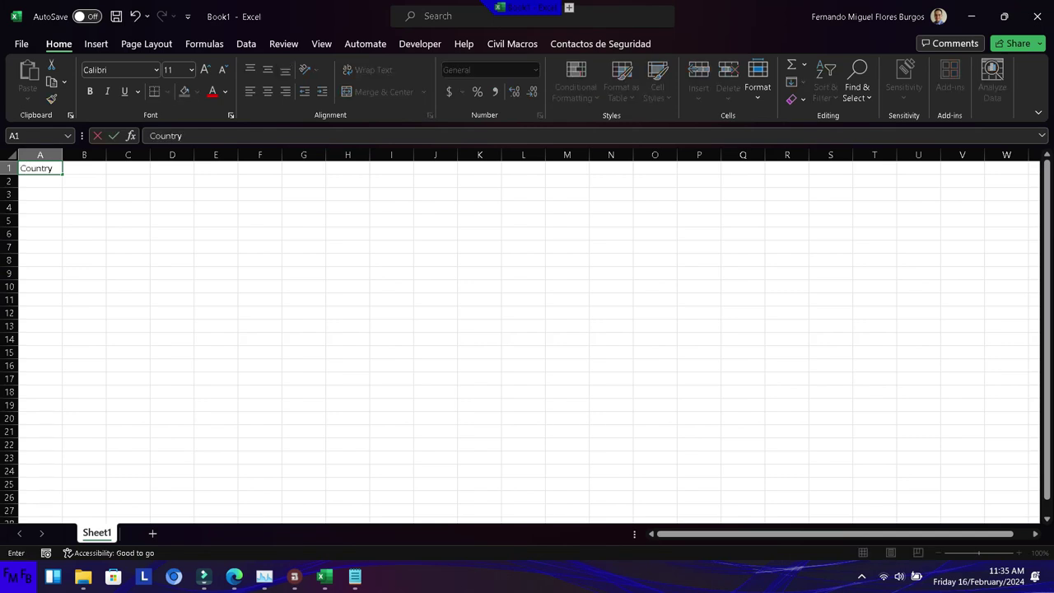
{"action": "type", "text": "País"}
{"action": "key", "text": "Tab"}
{"action": "type", "text": "Data"}
{"action": "key", "text": "Return"}
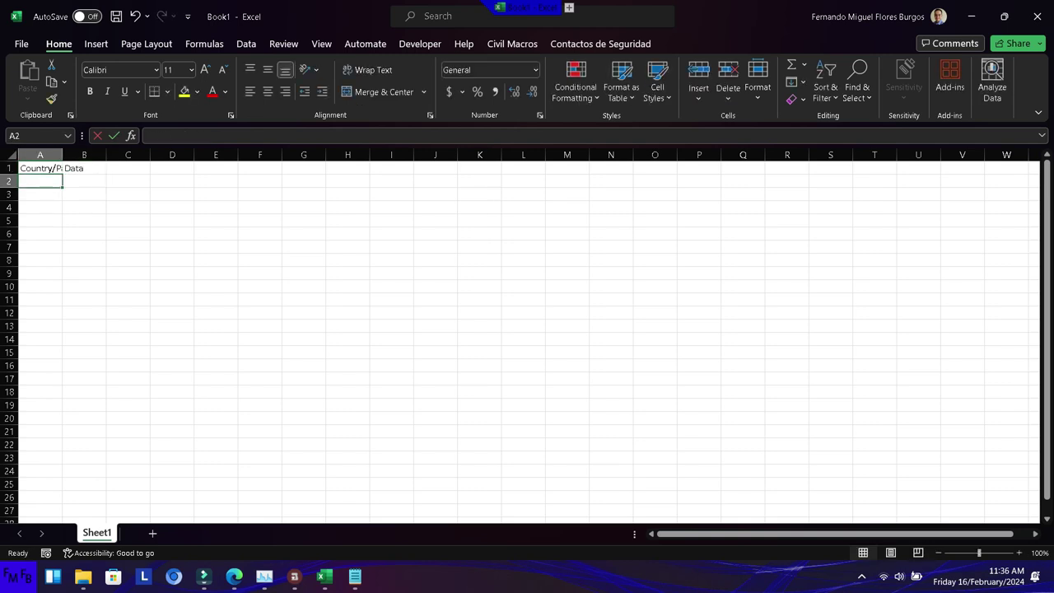
Enter Honduras, El Salvador, Guatemala, Nicaragua, Costa Rica, Mexico, Panama, Brazil, Colombia, Ecuador in A2:A11
{"action": "type", "text": "Honduras"}
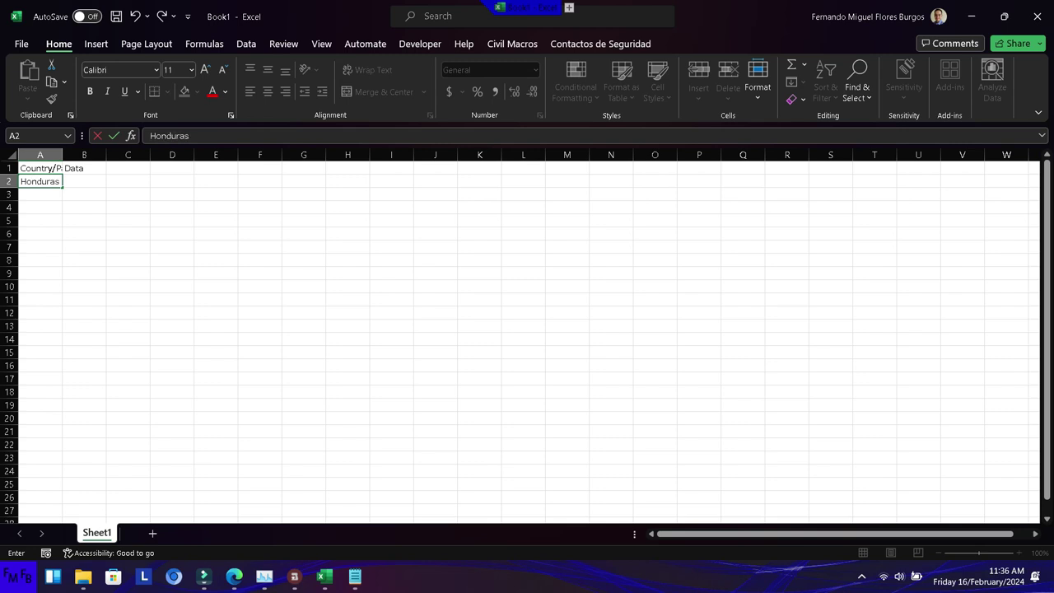
{"action": "key", "text": "Return"}
{"action": "type", "text": "El"}
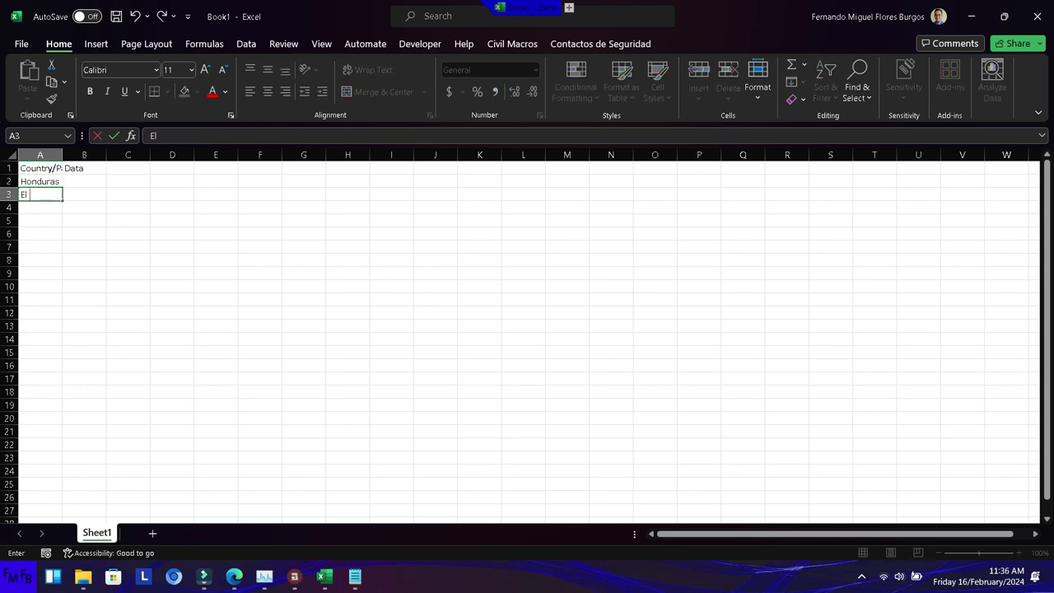
{"action": "type", "text": " Salvador"}
{"action": "key", "text": "Return"}
{"action": "type", "text": "Guatemala"}
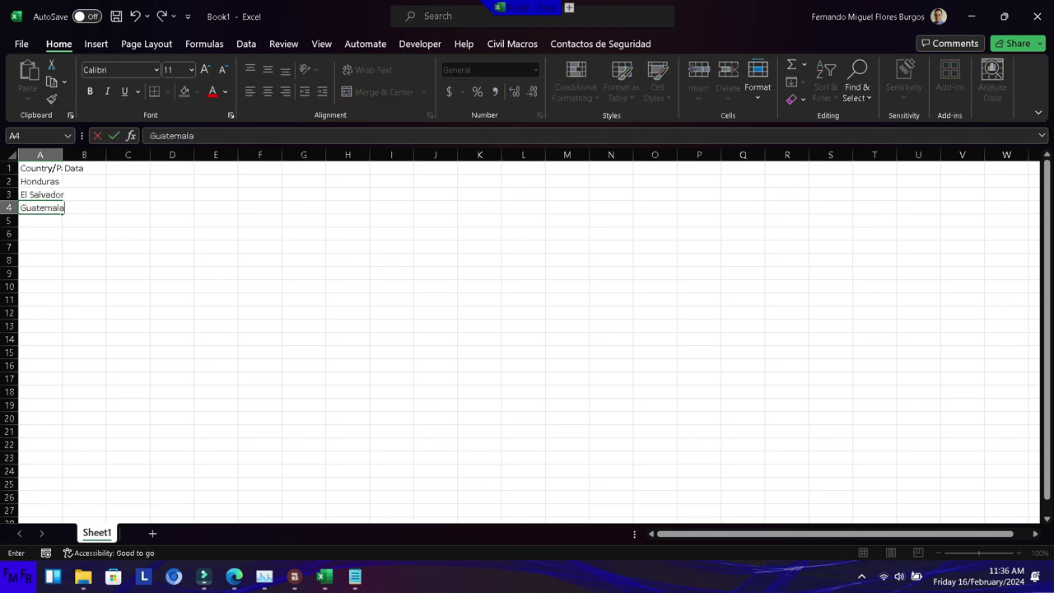
{"action": "key", "text": "Return"}
{"action": "type", "text": "Nicaragua"}
{"action": "key", "text": "Return"}
{"action": "type", "text": "Co"}
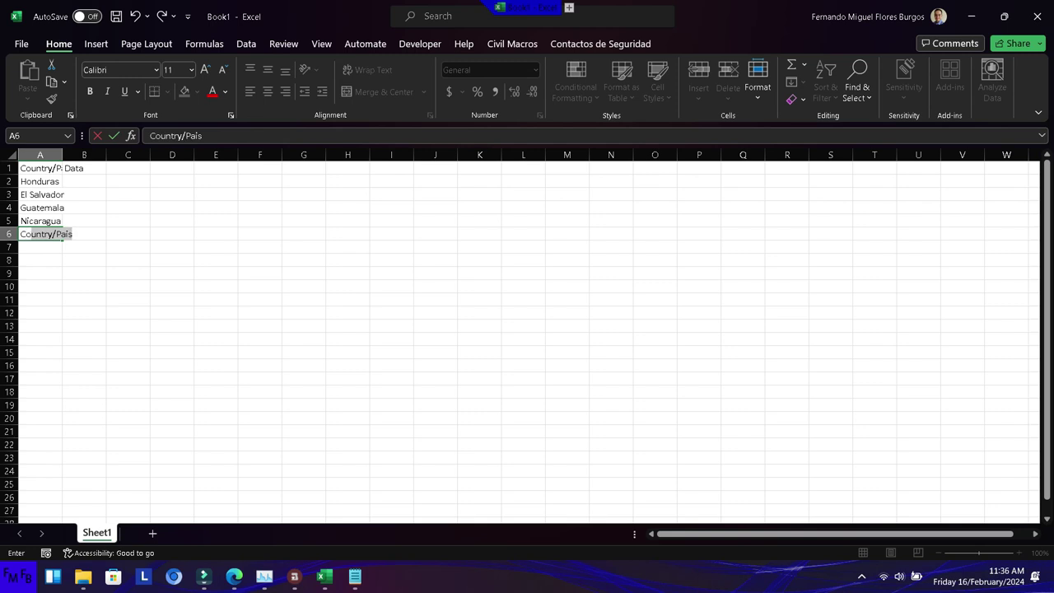
{"action": "type", "text": "sta Rica"}
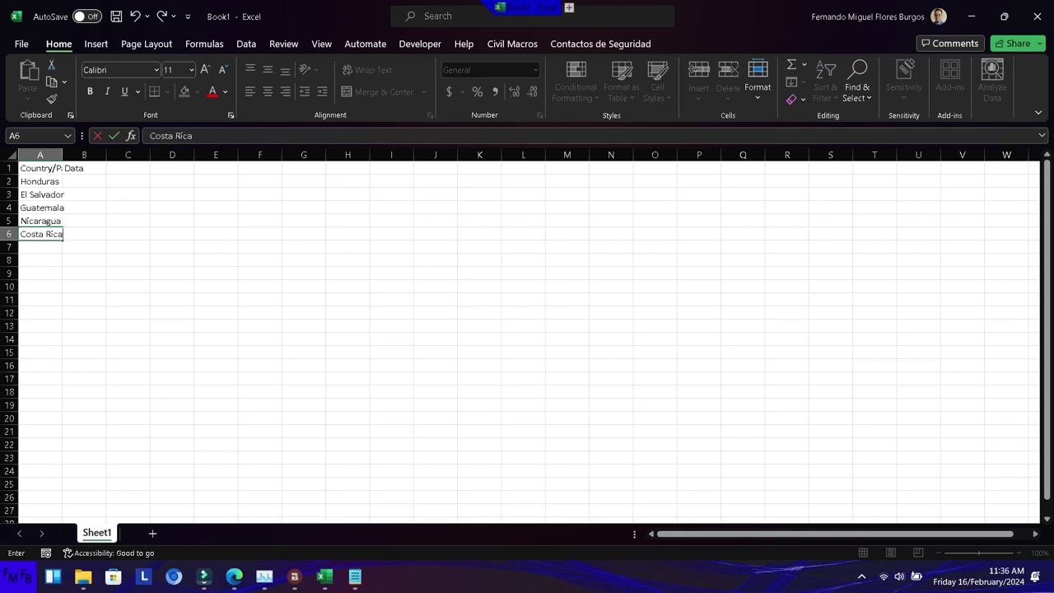
{"action": "key", "text": "Return"}
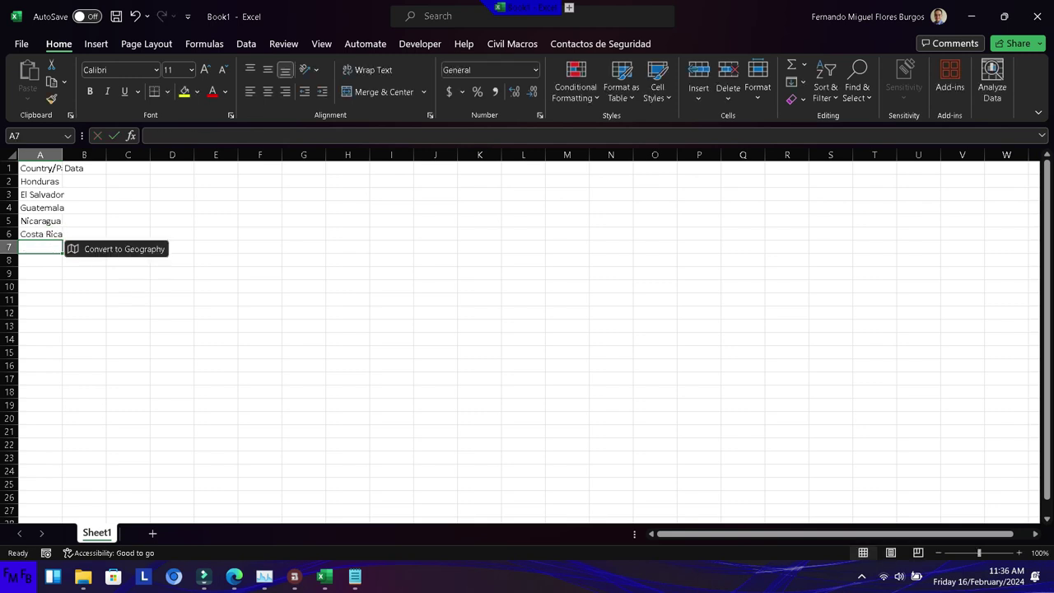
{"action": "type", "text": "Mexico"}
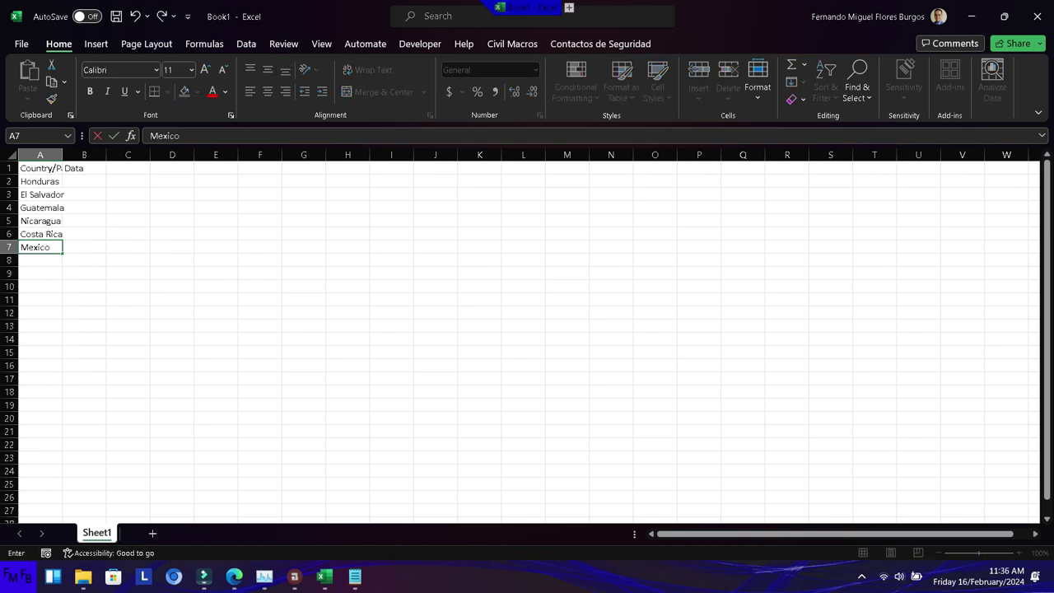
{"action": "key", "text": "Return"}
{"action": "type", "text": "Panama"}
{"action": "key", "text": "Return"}
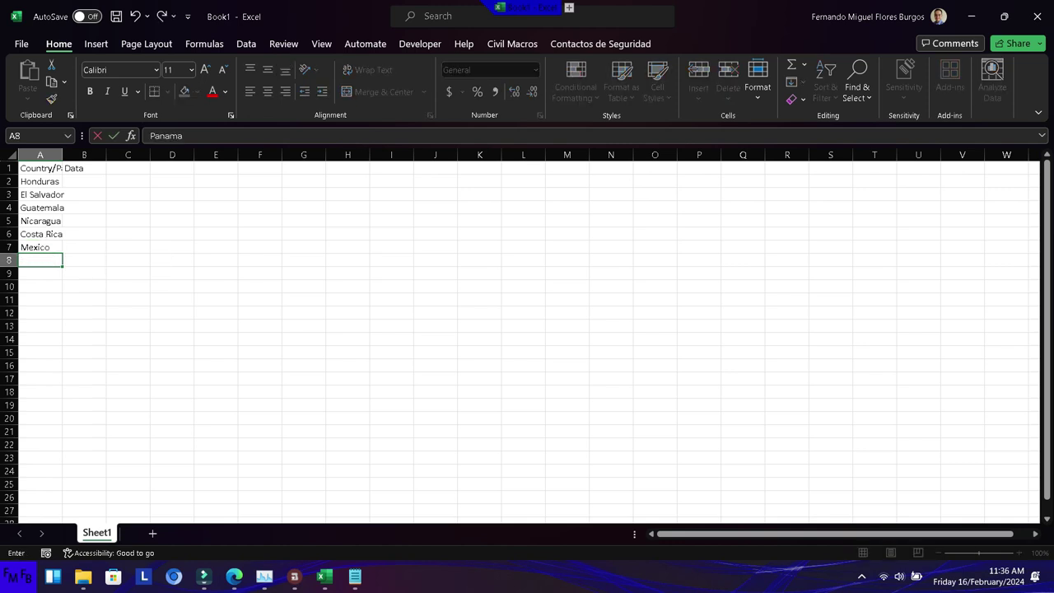
{"action": "type", "text": "Brazil"}
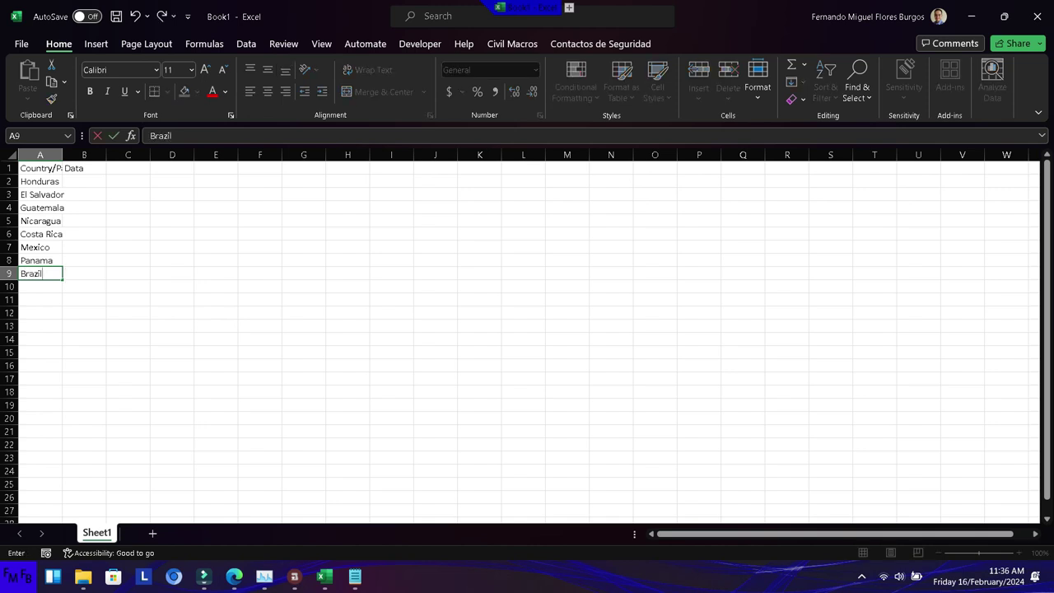
{"action": "key", "text": "Return"}
{"action": "type", "text": "Colombi"}
{"action": "key", "text": "Return"}
{"action": "type", "text": "Ecuador"}
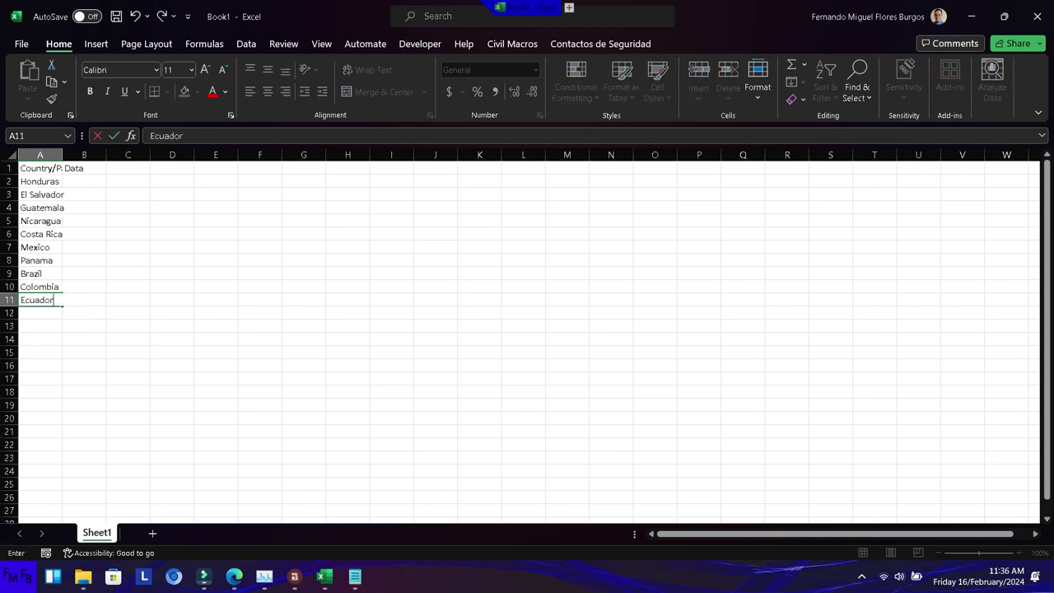
{"action": "key", "text": "Right"}
{"action": "key", "text": "Up"}
{"action": "key", "text": "Up"}
{"action": "key", "text": "Up"}
{"action": "key", "text": "Up"}
{"action": "key", "text": "Up"}
{"action": "key", "text": "Up"}
Fill B2:B11 with 500, 600, 1000, 1200, 50, 200, 300, 3000, 10 and 10
{"action": "key", "text": "Down"}
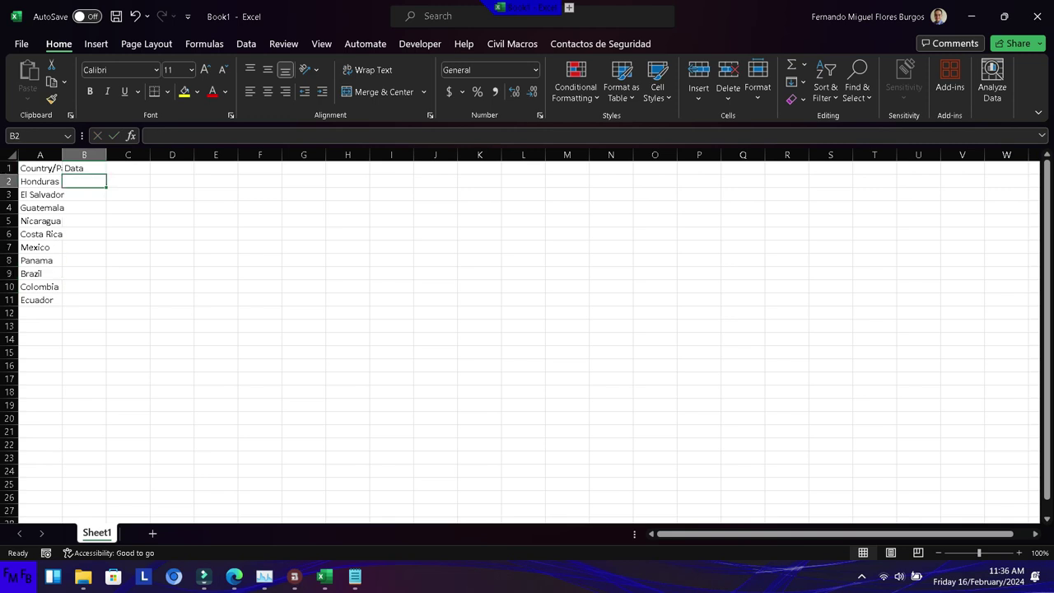
{"action": "type", "text": "500"}
{"action": "key", "text": "Return"}
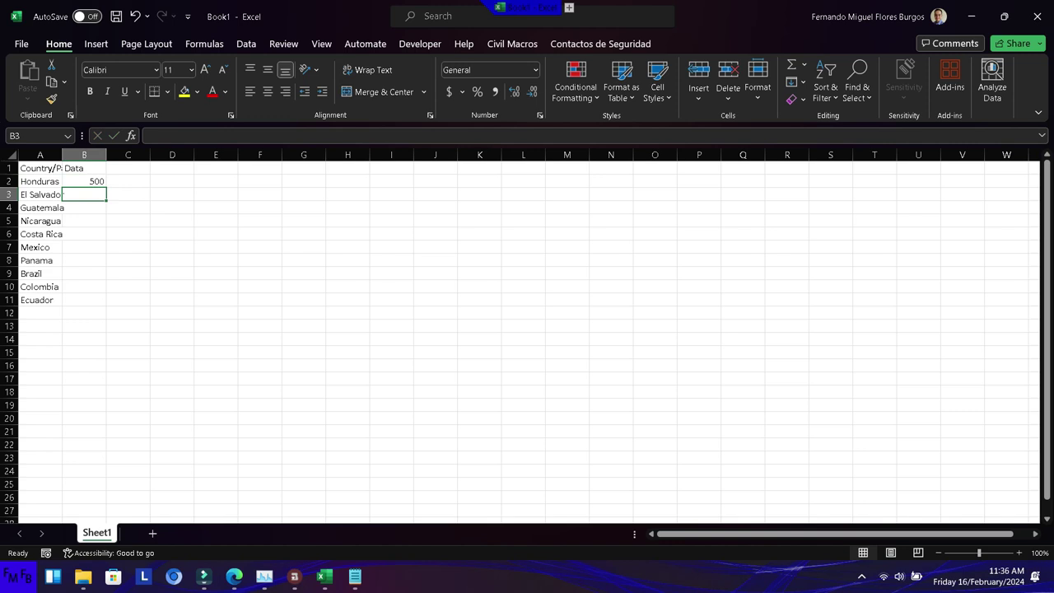
{"action": "type", "text": "600"}
{"action": "key", "text": "Return"}
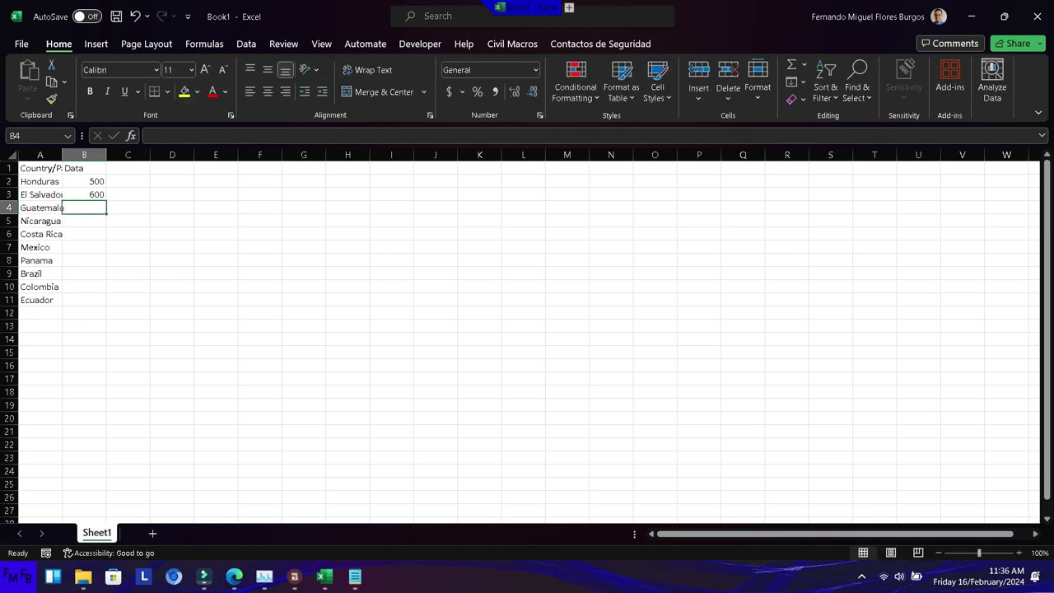
{"action": "type", "text": "1000"}
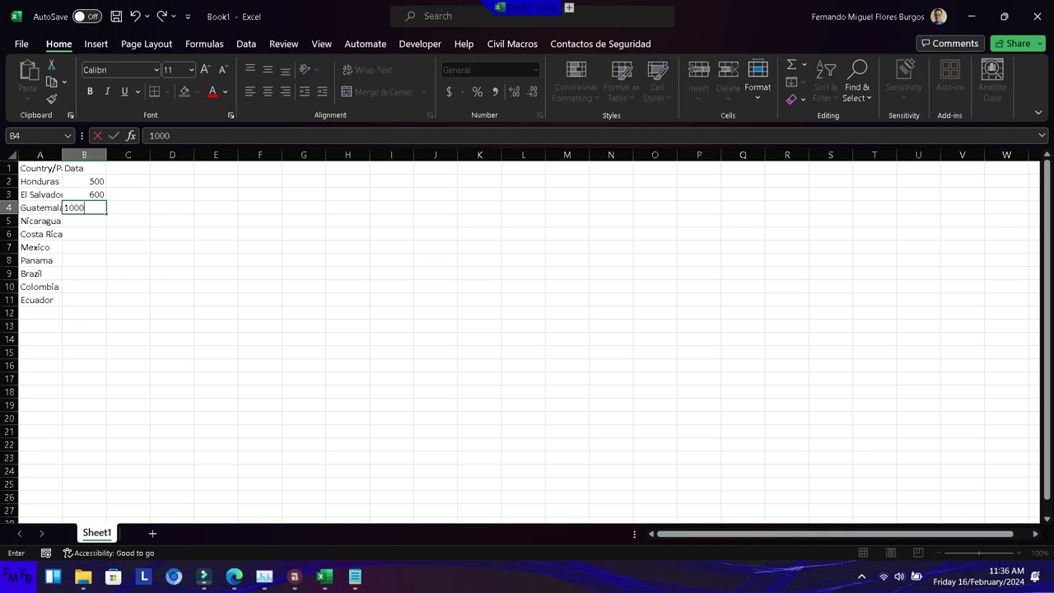
{"action": "key", "text": "Return"}
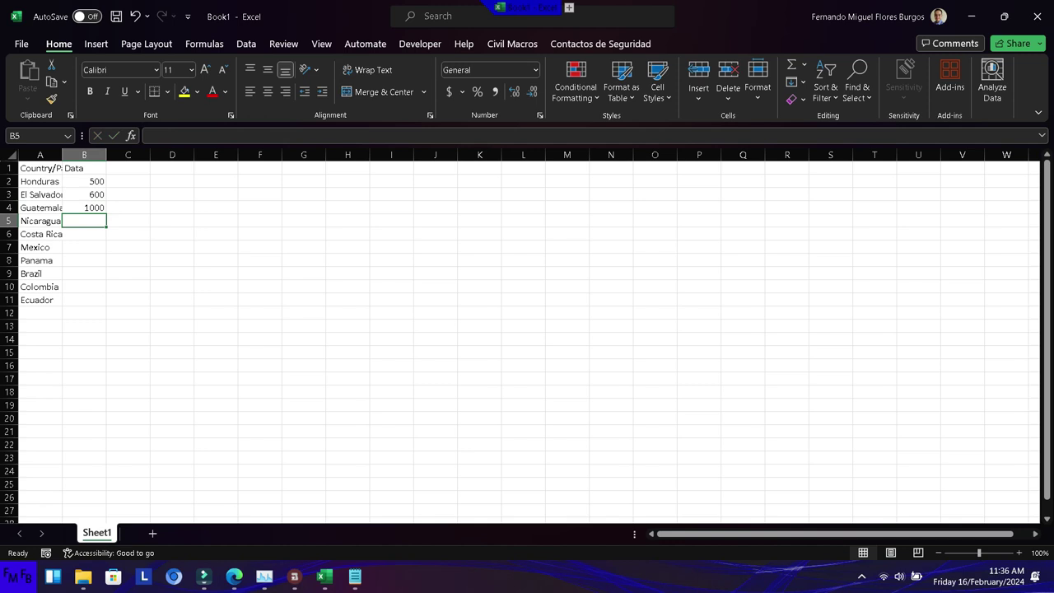
{"action": "type", "text": "1200"}
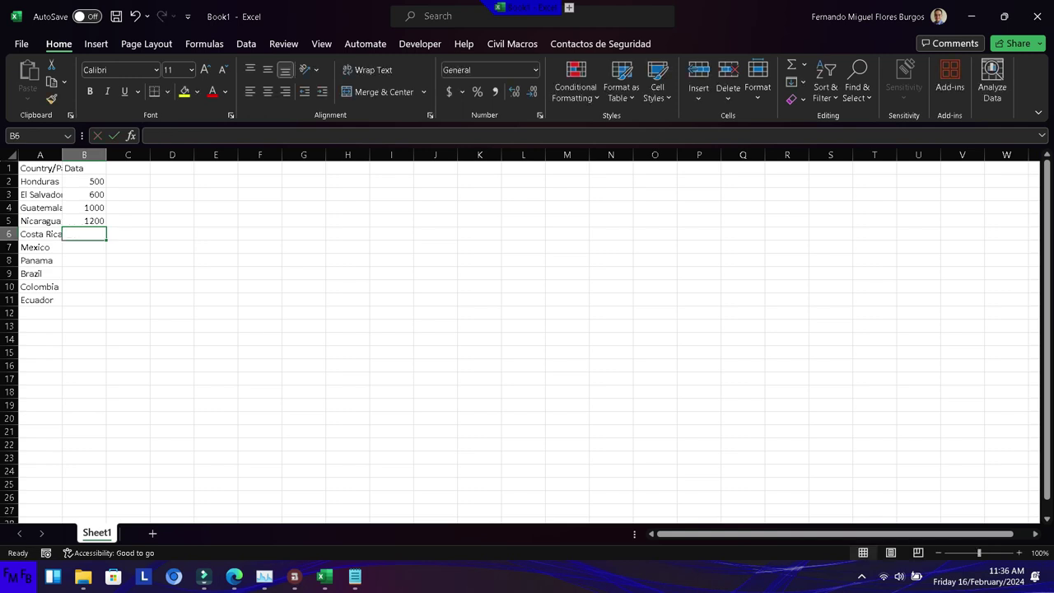
{"action": "type", "text": "50"}
{"action": "key", "text": "Return"}
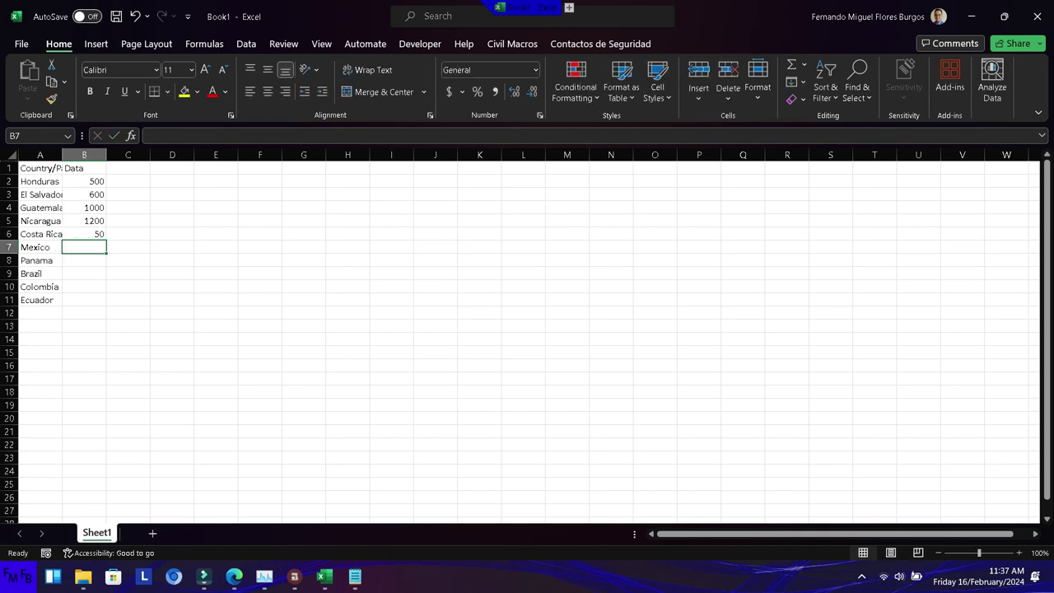
{"action": "type", "text": "200"}
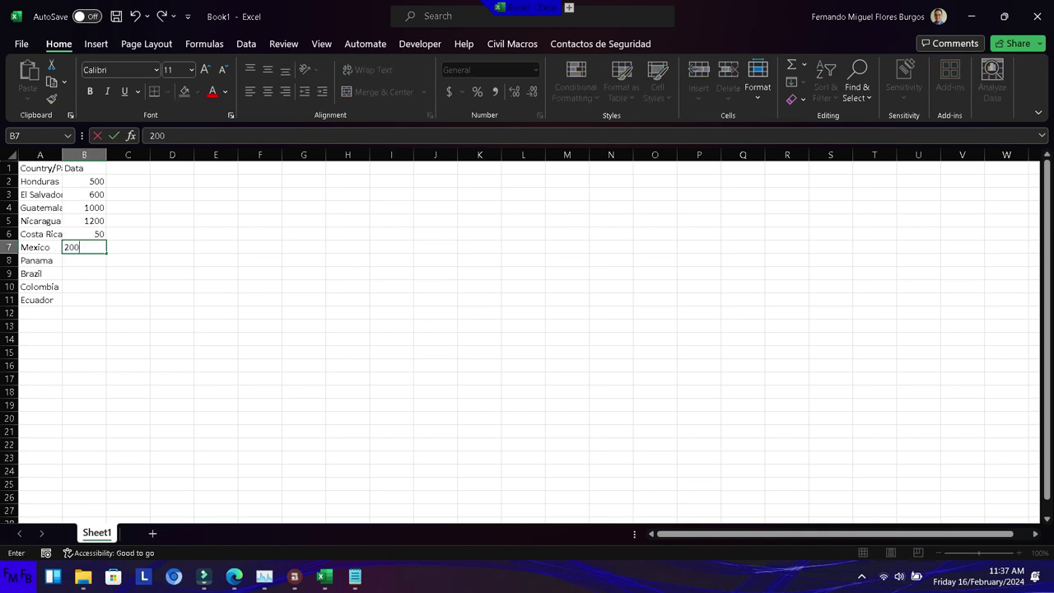
{"action": "key", "text": "Return"}
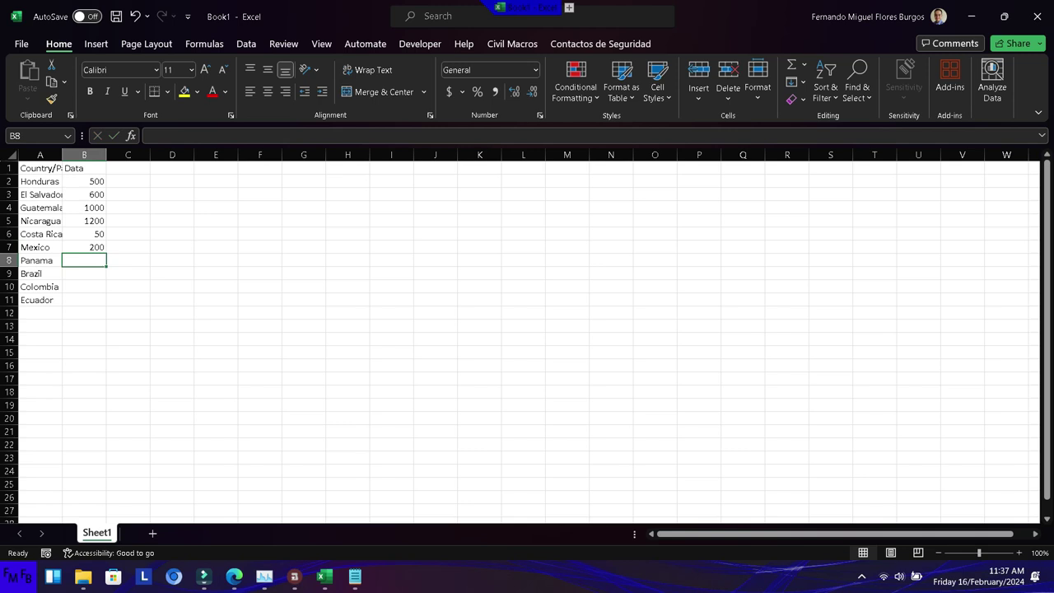
{"action": "type", "text": "3"}
{"action": "key", "text": "Return"}
{"action": "type", "text": "3000"}
{"action": "key", "text": "Return"}
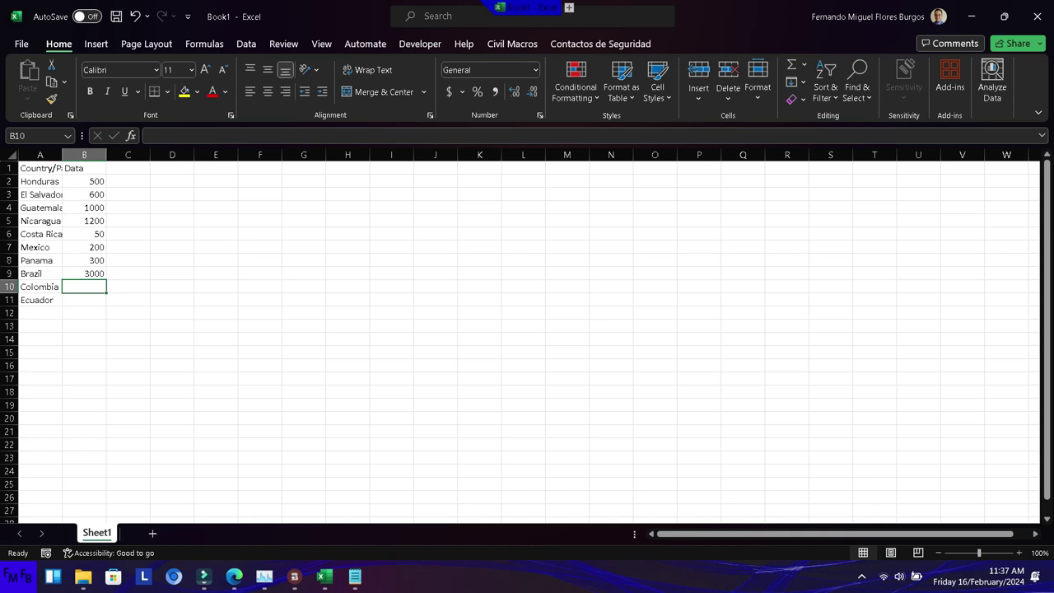
{"action": "type", "text": "10"}
{"action": "key", "text": "Return"}
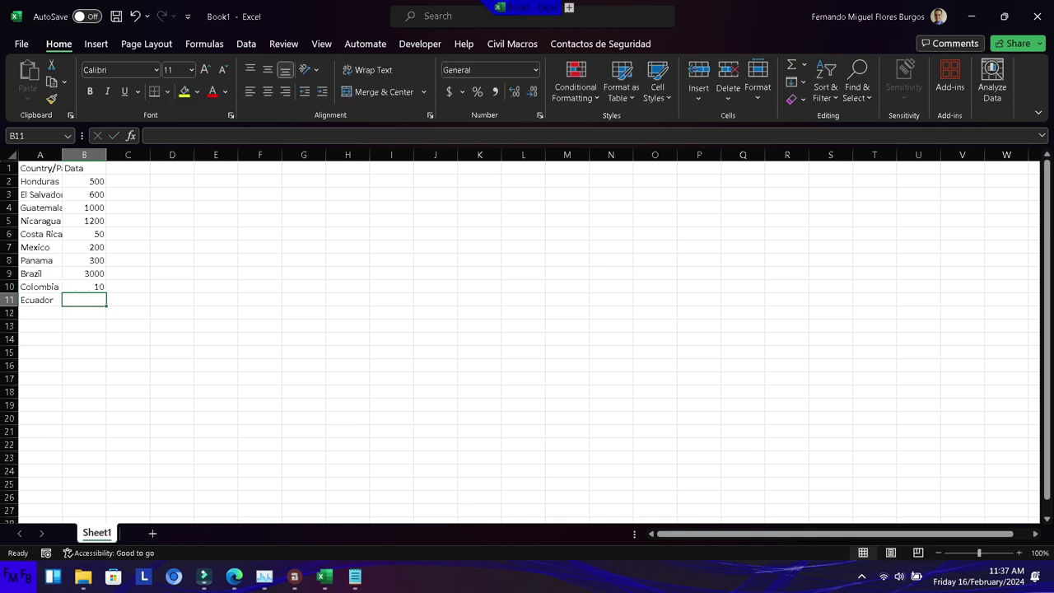
{"action": "type", "text": "10"}
{"action": "key", "text": "Return"}
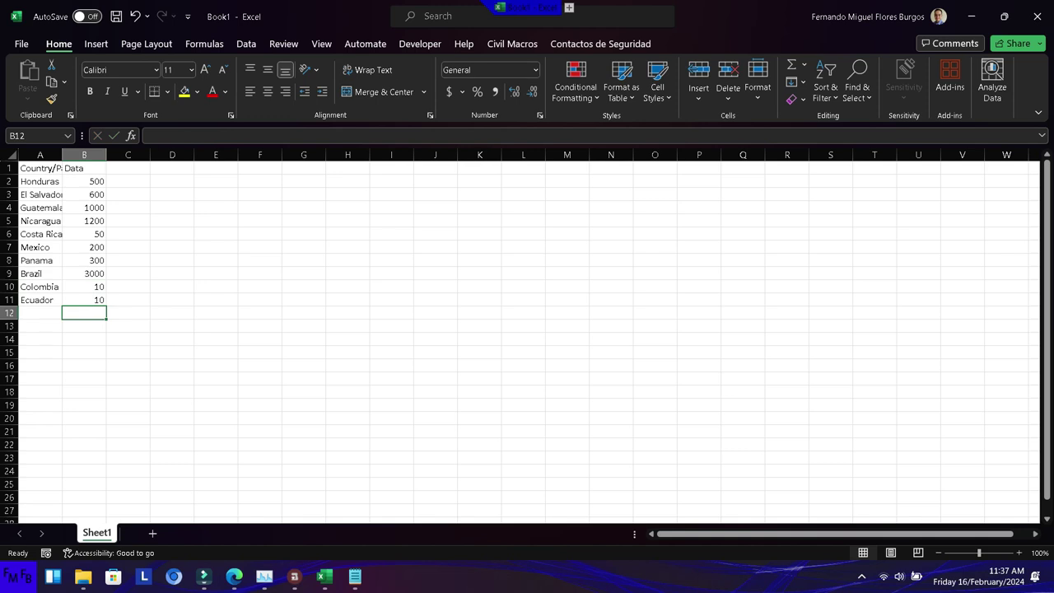
Select B2:B11 and apply the three-triangles icon set through Conditional Formatting
{"action": "left_click", "coordinate": [84, 181]}
{"action": "left_click_drag", "start_coordinate": [84, 181], "coordinate": [91, 300]}
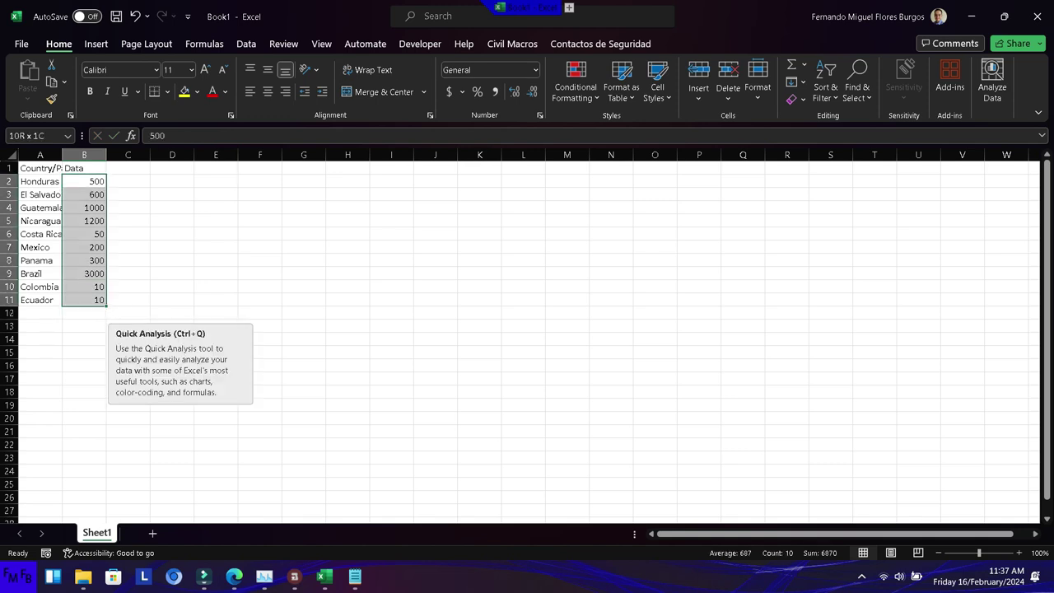
{"action": "left_click", "coordinate": [575, 82]}
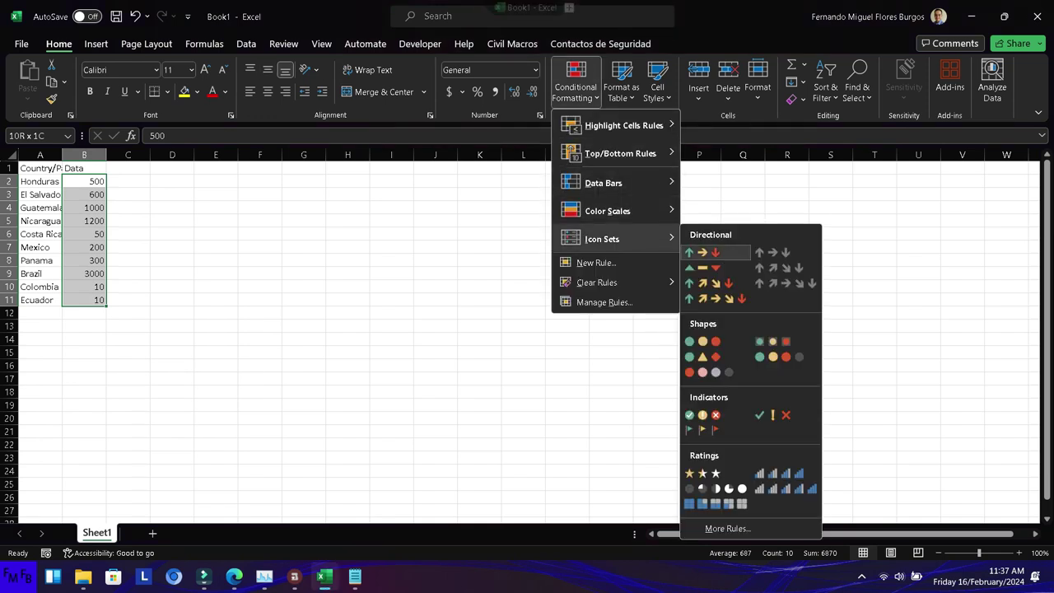
{"action": "left_click", "coordinate": [698, 267]}
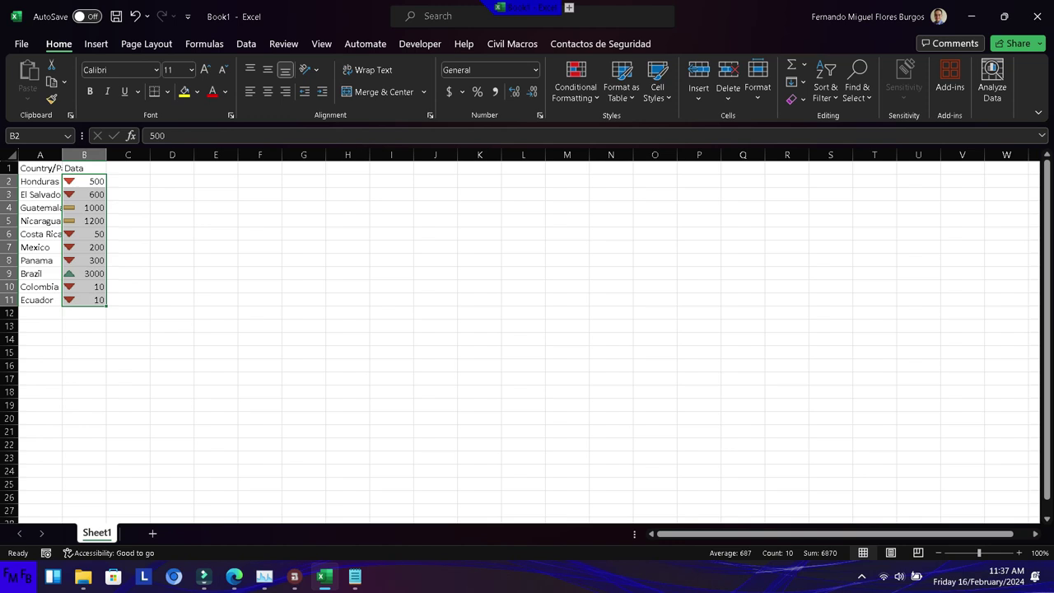
{"action": "left_click", "coordinate": [575, 83]}
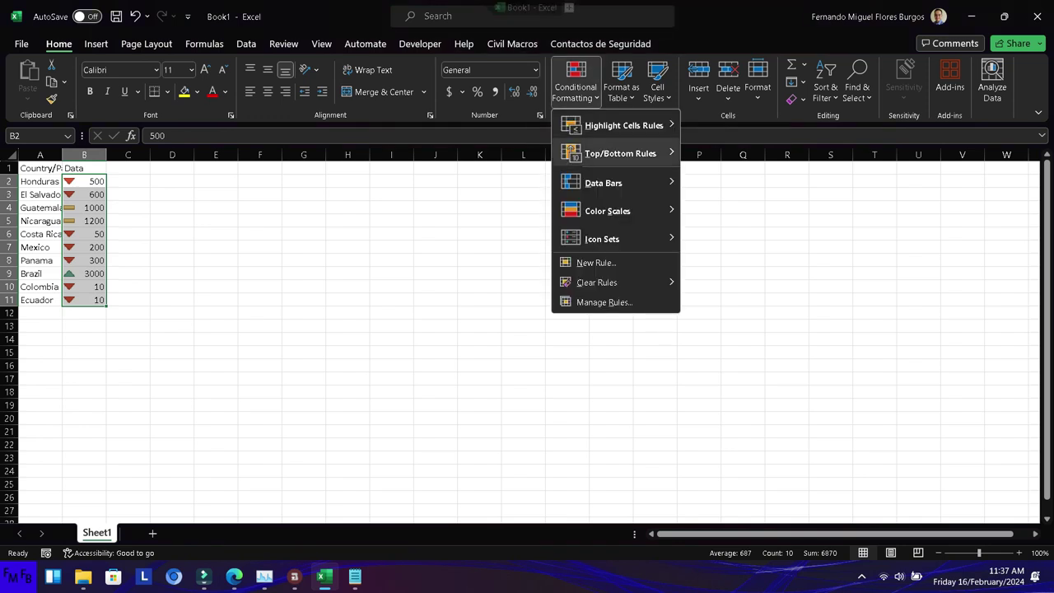
Edit the icon set rule and set both threshold types to Number
{"action": "left_click", "coordinate": [604, 303]}
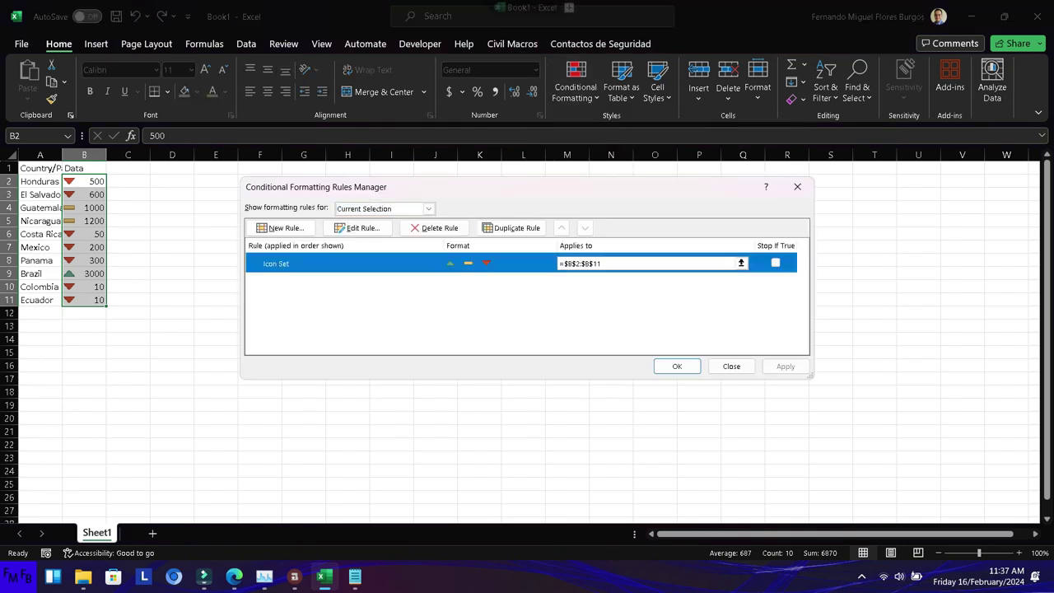
{"action": "left_click", "coordinate": [357, 228]}
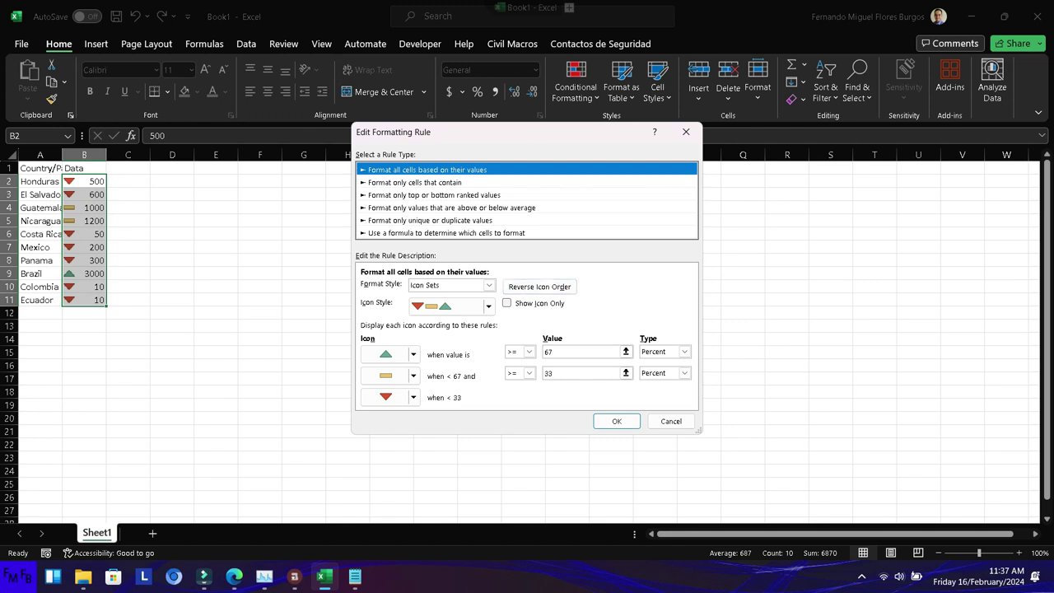
{"action": "left_click", "coordinate": [684, 352]}
{"action": "left_click", "coordinate": [654, 364]}
{"action": "left_click", "coordinate": [684, 373]}
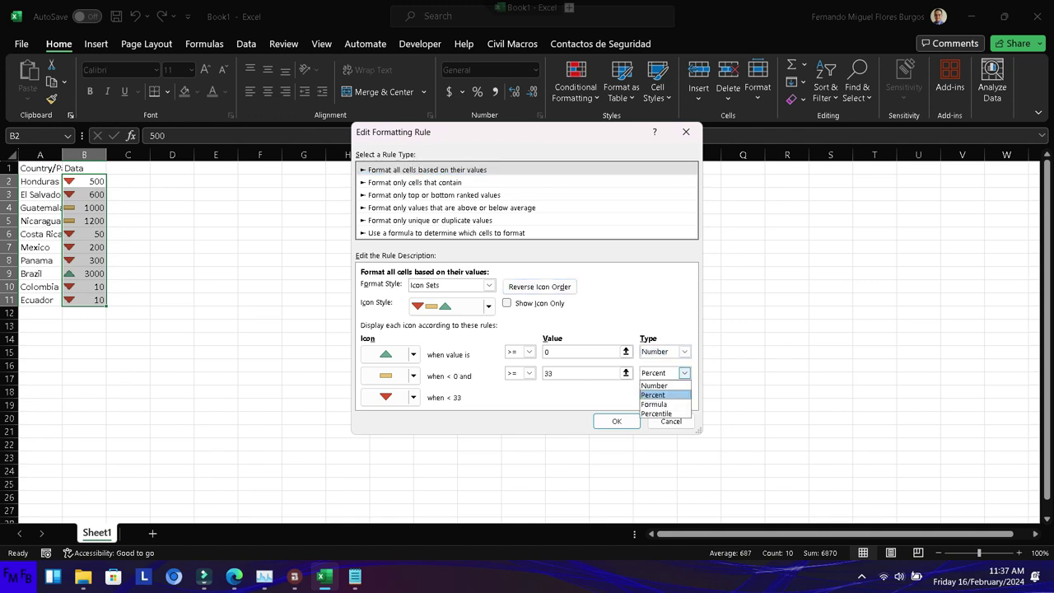
{"action": "left_click", "coordinate": [655, 386]}
Set the green icon threshold to =max($B$2:$B$11)
{"action": "left_click", "coordinate": [576, 352]}
{"action": "type", "text": "=max"}
{"action": "key", "text": "F2"}
{"action": "key", "text": "Left"}
{"action": "left_click_drag", "start_coordinate": [84, 181], "coordinate": [90, 301]}
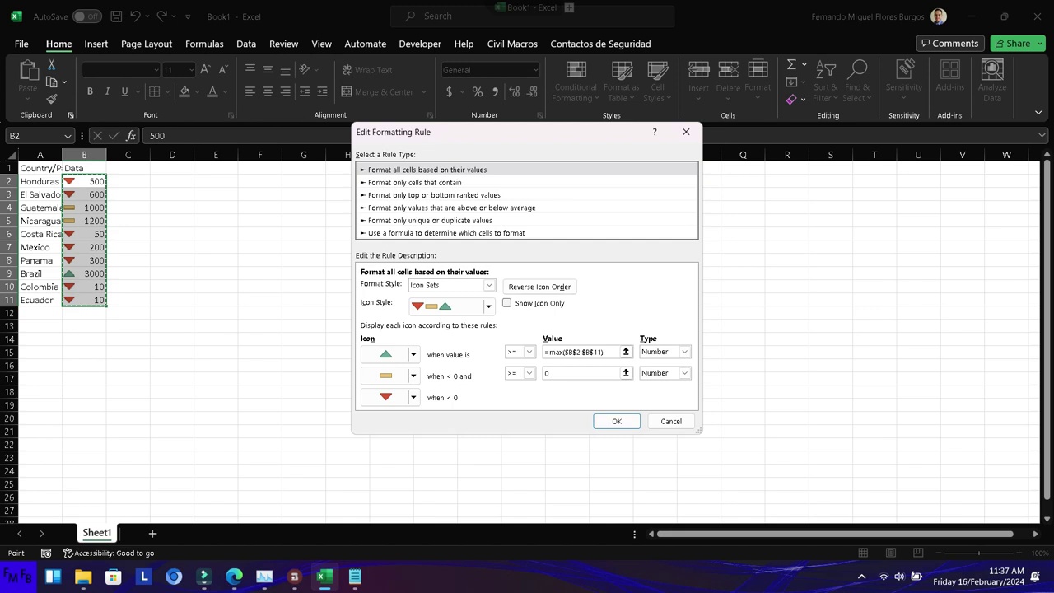
Set the second threshold to =min($B$2:$B$11)+1 and give middle values No Cell Icon
{"action": "double_click", "coordinate": [547, 373]}
{"action": "type", "text": "=min("}
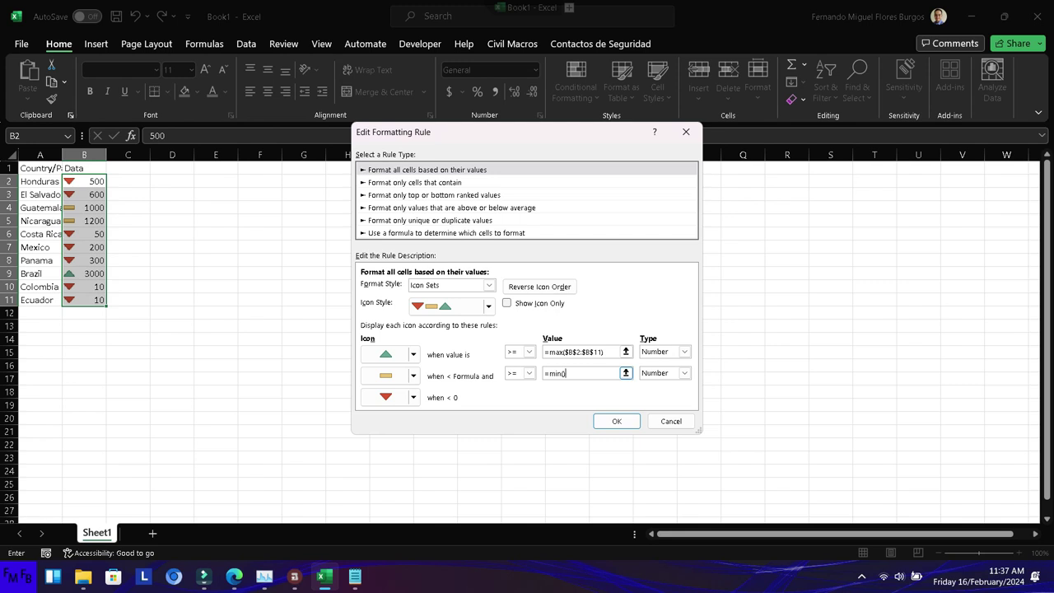
{"action": "key", "text": "F2"}
{"action": "key", "text": "Left"}
{"action": "left_click_drag", "start_coordinate": [84, 181], "coordinate": [84, 300]}
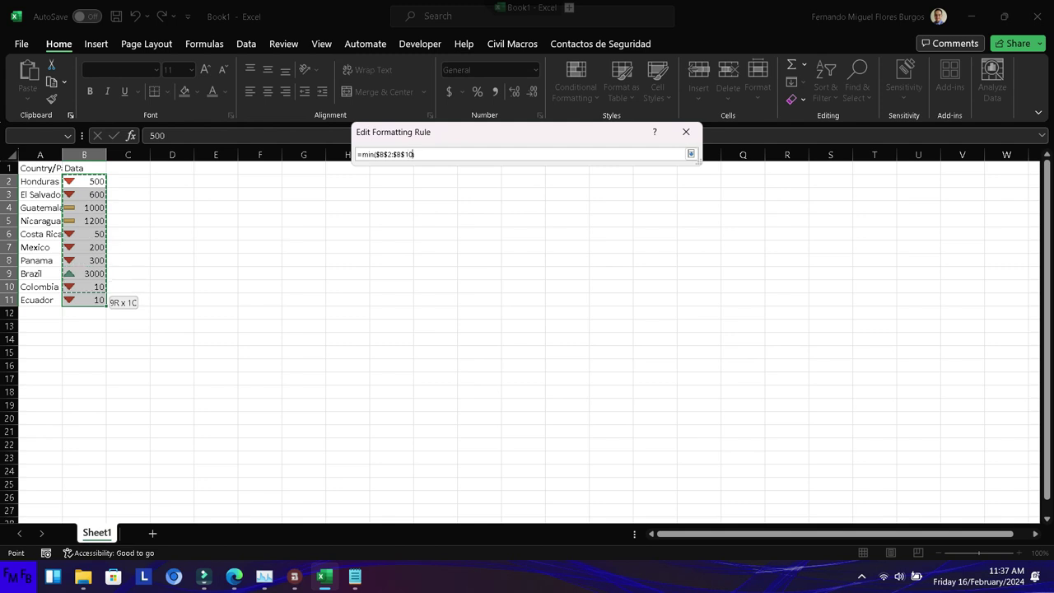
{"action": "key", "text": "F2"}
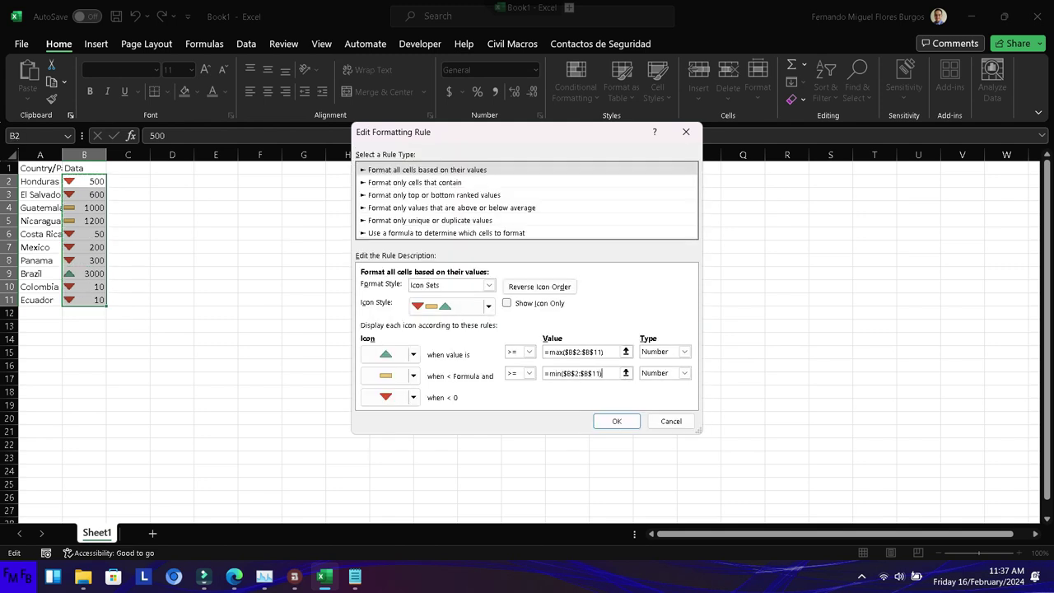
{"action": "type", "text": "+1"}
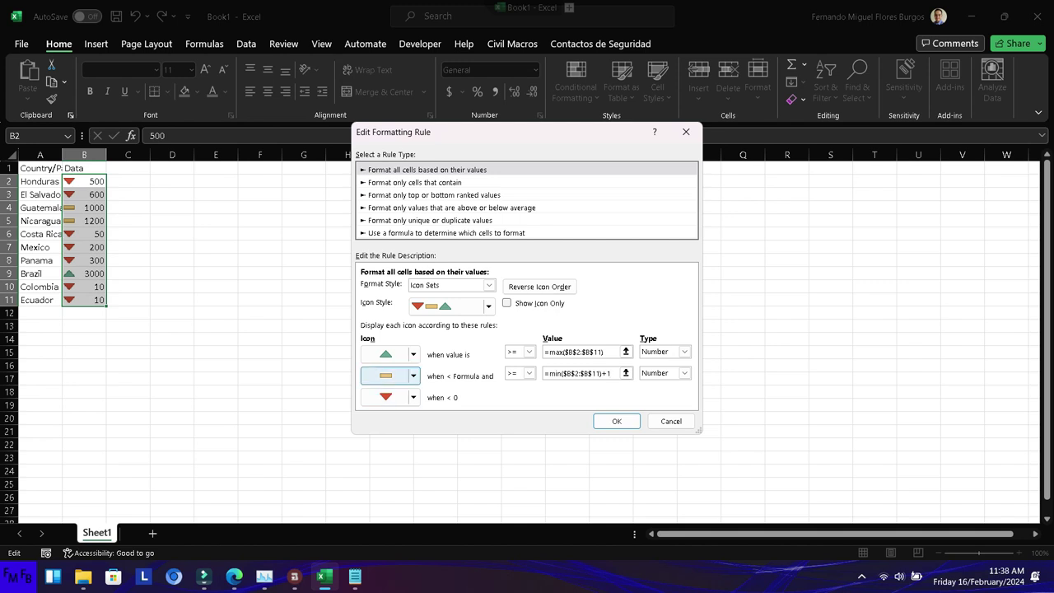
{"action": "left_click", "coordinate": [391, 376]}
{"action": "left_click", "coordinate": [430, 395]}
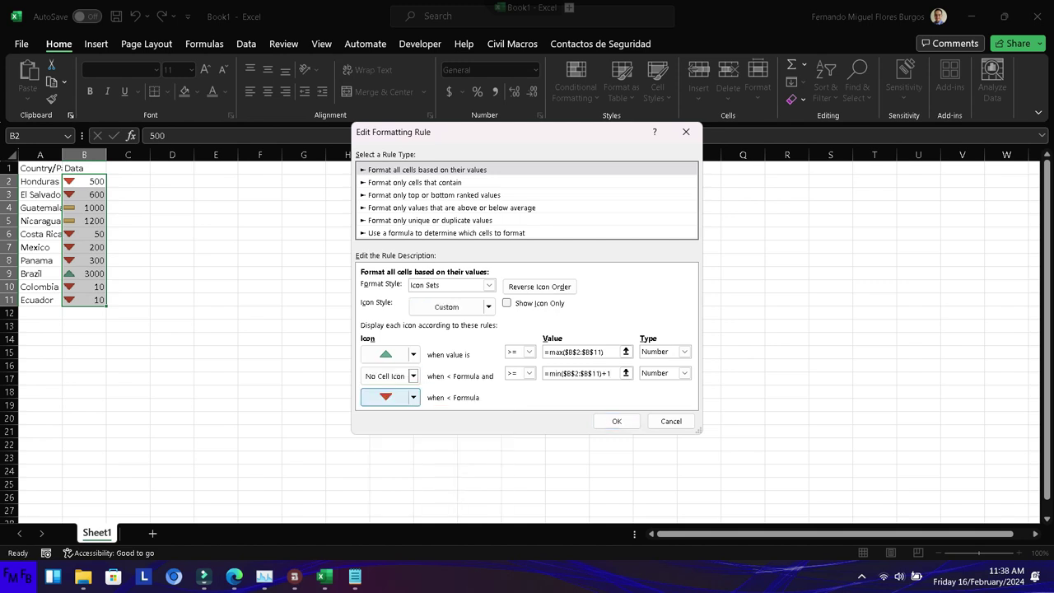
Switch to Notepad and replace all text with 'In the second value, we use min()+1, since we'
{"action": "key", "text": "alt+Tab"}
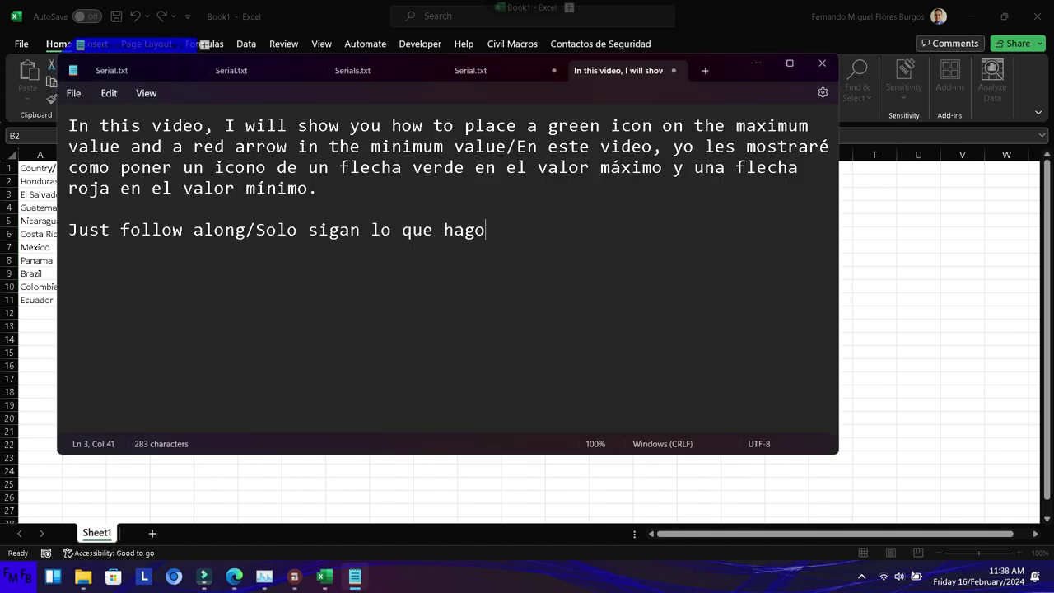
{"action": "key", "text": "ctrl+a"}
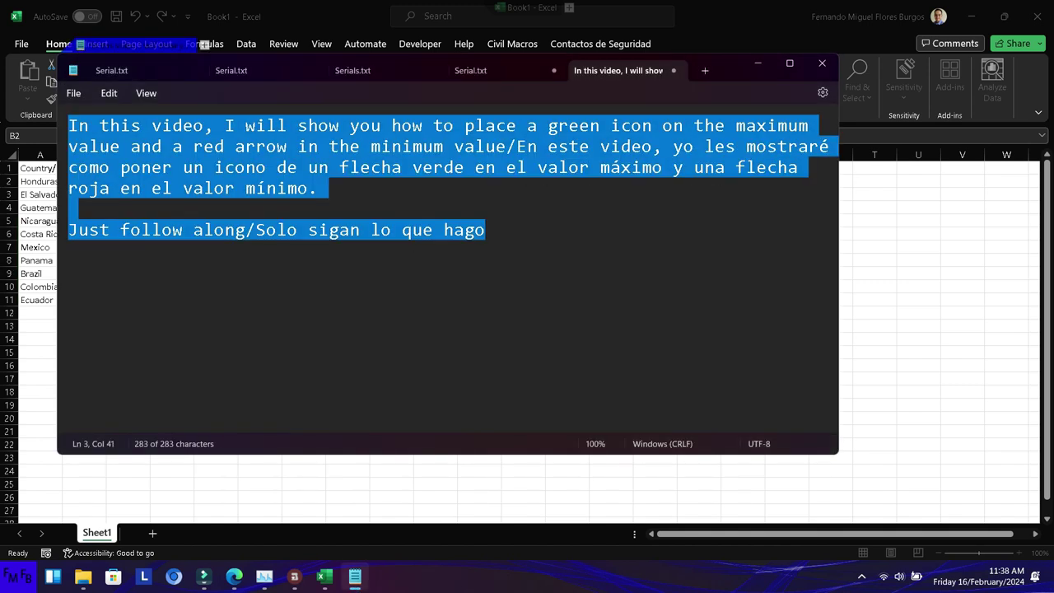
{"action": "type", "text": "In the second value, we use min()"}
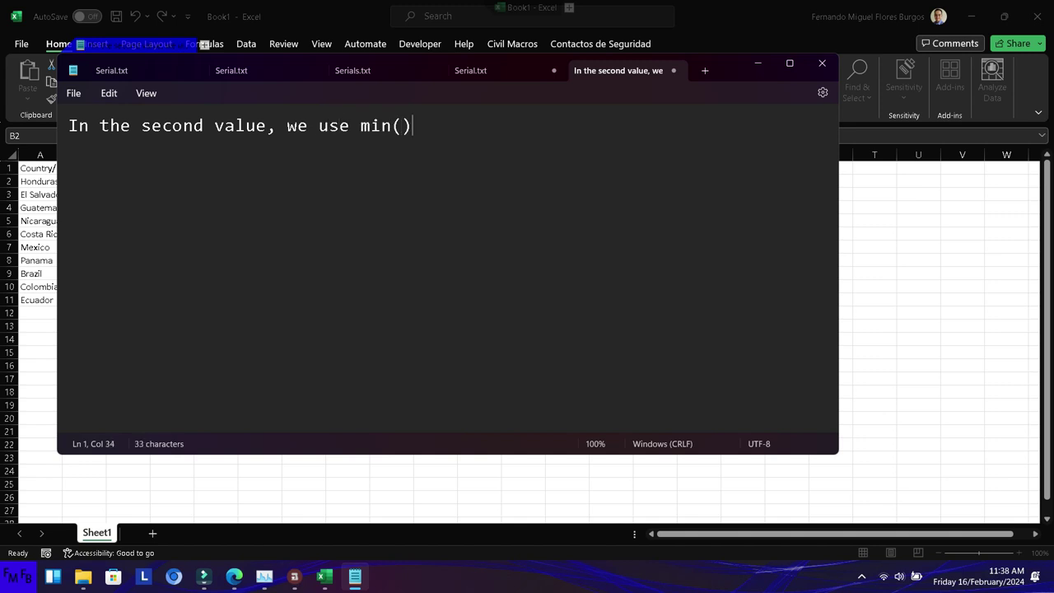
{"action": "type", "text": "+1"}
{"action": "type", "text": ", since we"}
{"action": "type", "text": "w"}
Continue the note: Excel places a red icon below the second input box, hence min()+1
{"action": "key", "text": "BackSpace"}
{"action": "key", "text": "BackSpace"}
{"action": "key", "text": "BackSpace"}
{"action": "key", "text": "BackSpace"}
{"action": "type", "text": "excel uses "}
{"action": "type", "text": "the"}
{"action": "key", "text": "BackSpace"}
{"action": "key", "text": "BackSpace"}
{"action": "key", "text": "BackSpace"}
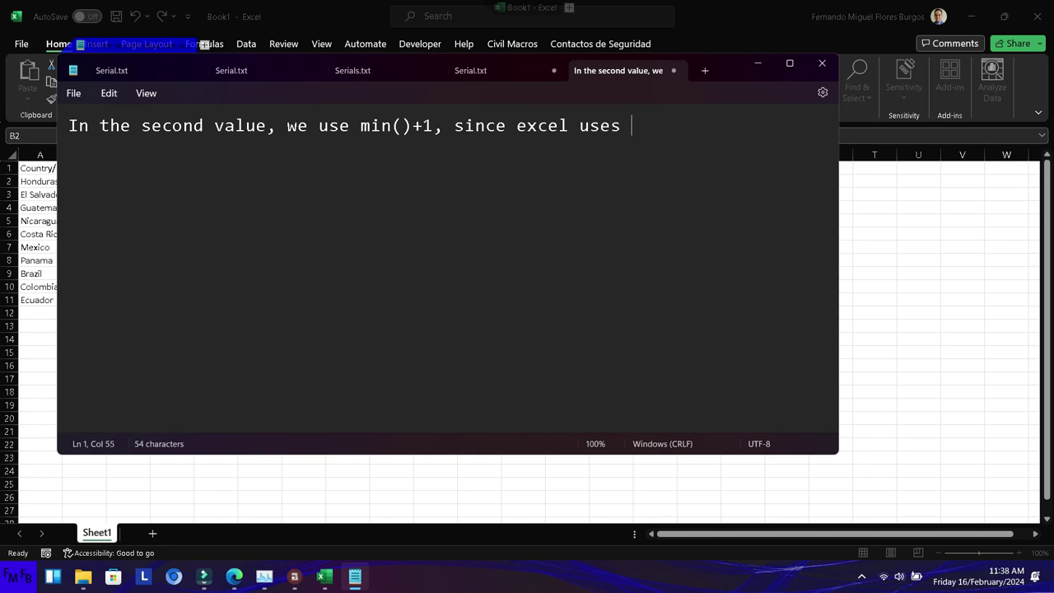
{"action": "key", "text": "BackSpace"}
{"action": "key", "text": "BackSpace"}
{"action": "key", "text": "BackSpace"}
{"action": "key", "text": "BackSpace"}
{"action": "key", "text": "BackSpace"}
{"action": "type", "text": "plac"}
{"action": "key", "text": "BackSpace"}
{"action": "key", "text": "BackSpace"}
{"action": "key", "text": "BackSpace"}
{"action": "key", "text": "BackSpace"}
{"action": "type", "text": "will place a red icon  on t"}
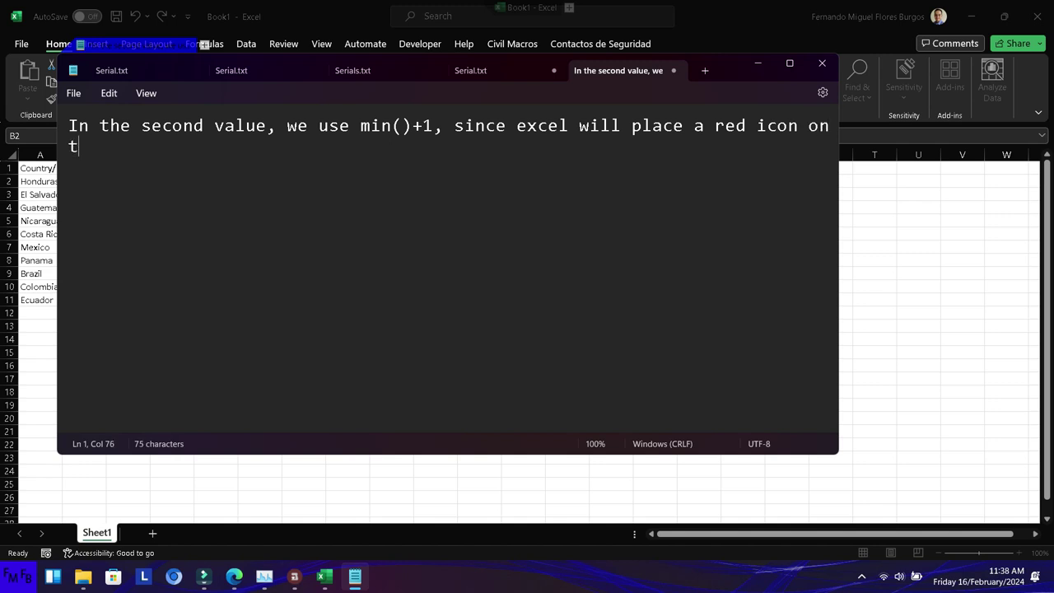
{"action": "key", "text": "BackSpace"}
{"action": "type", "text": "a value that is less then the one that we placed in the secong input box, so that is why I wrote min"}
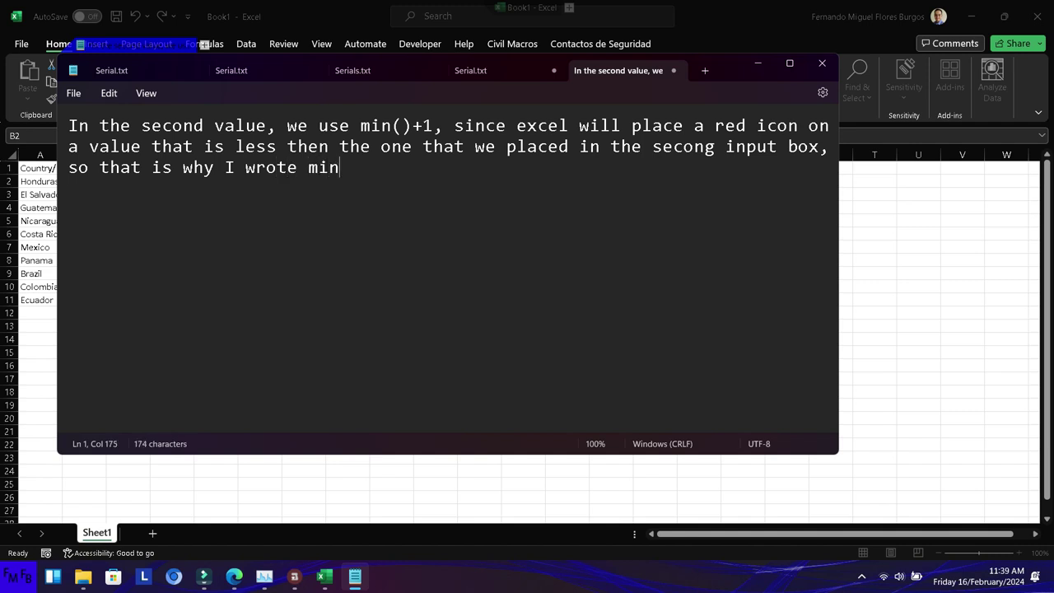
{"action": "type", "text": "()+1"}
{"action": "type", "text": "./"}
{"action": "type", "text": "En la segunda casilla"}
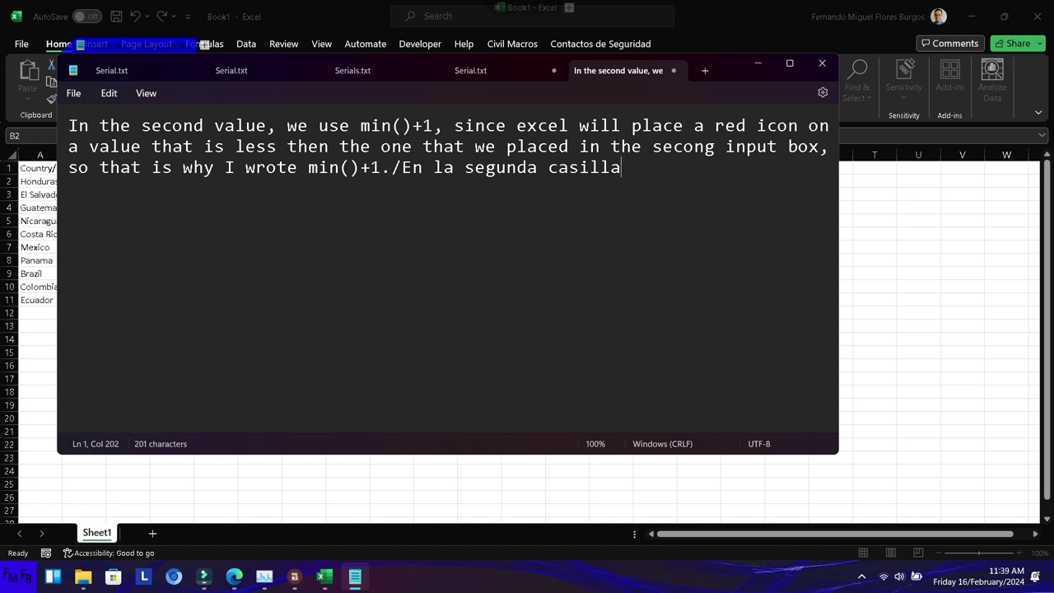
{"action": "type", "text": ", us"}
{"action": "type", "text": "é min"}
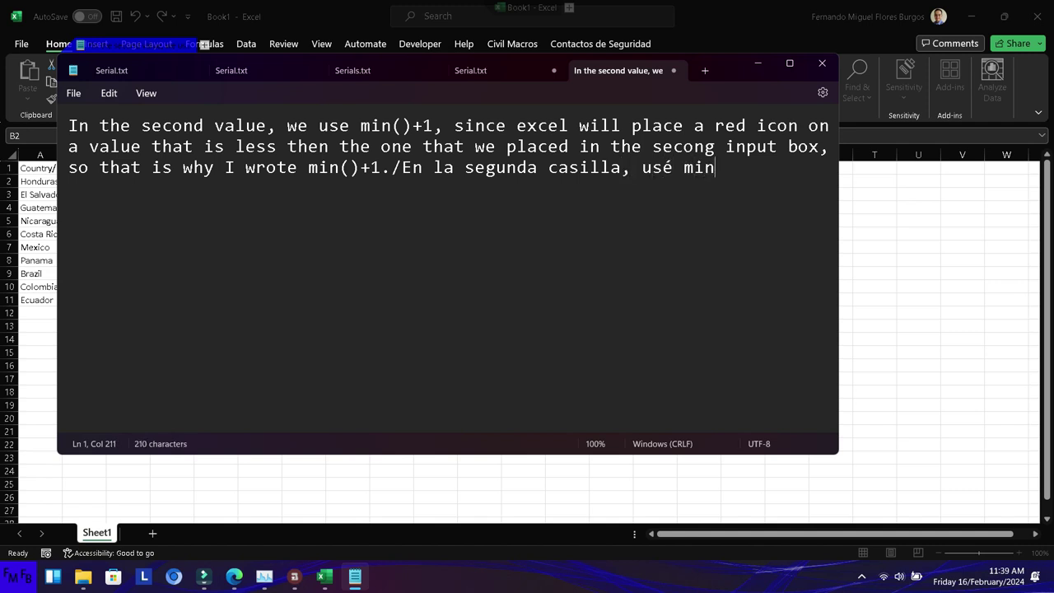
{"action": "type", "text": "()+1, porque excel va "}
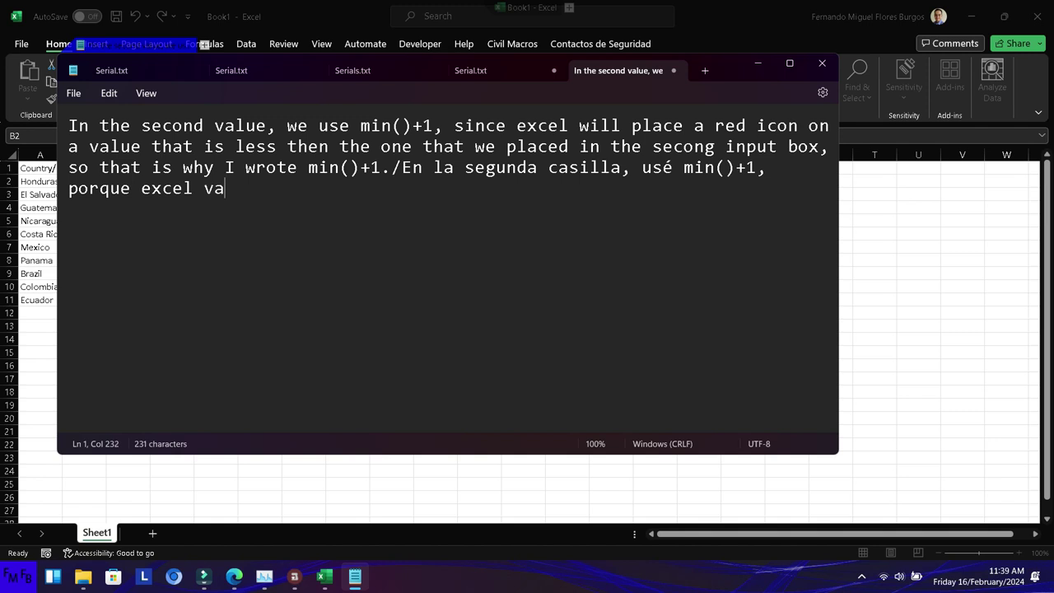
{"action": "type", "text": "a colocar una flecha roja en "}
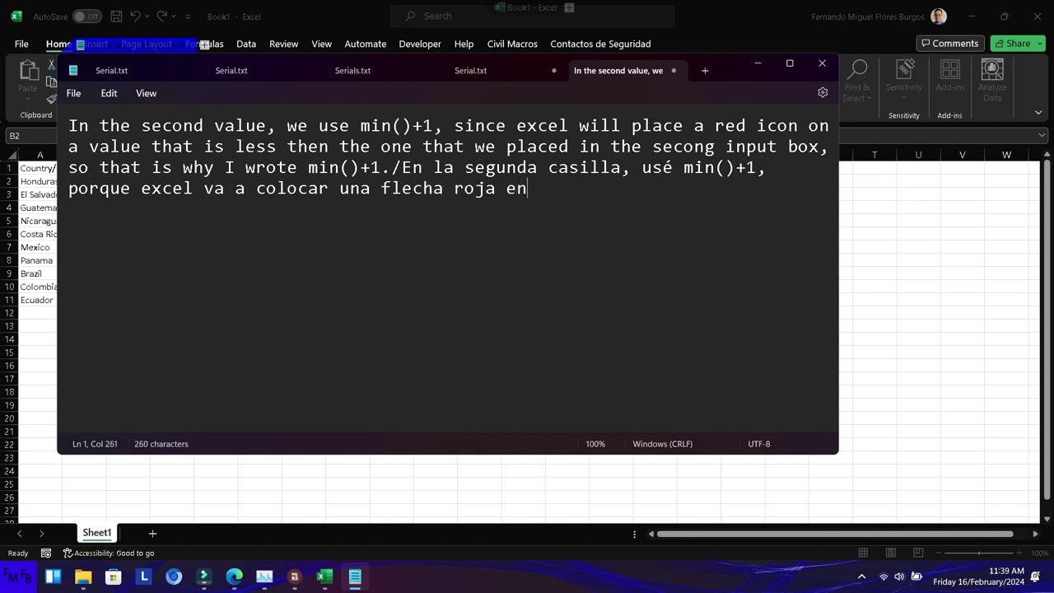
{"action": "type", "text": "el valor que sea menor al de esa casilla"}
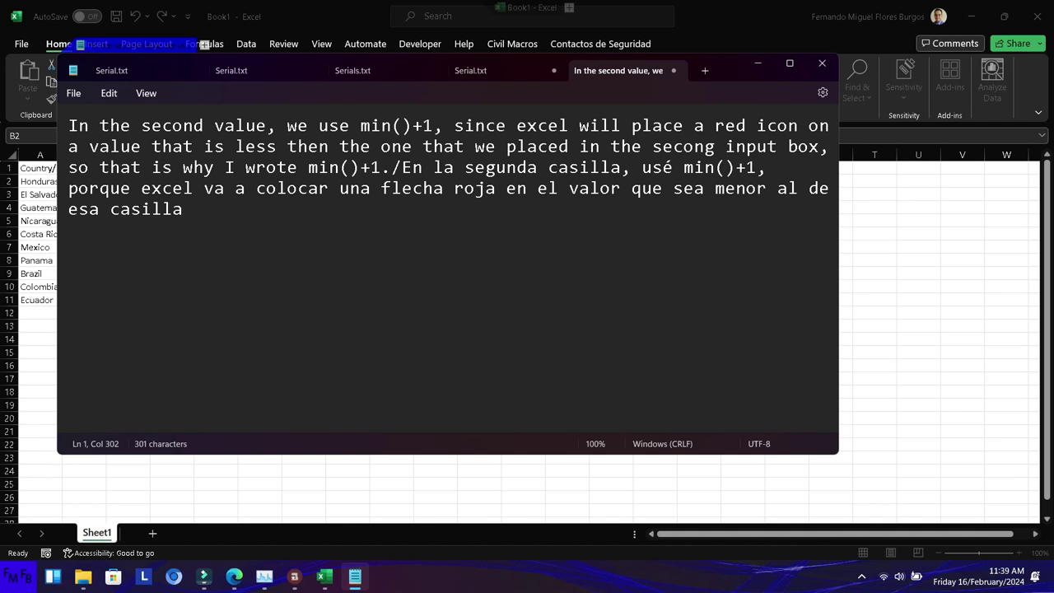
{"action": "type", "text": " y por"}
{"action": "type", "text": " eso coloque min"}
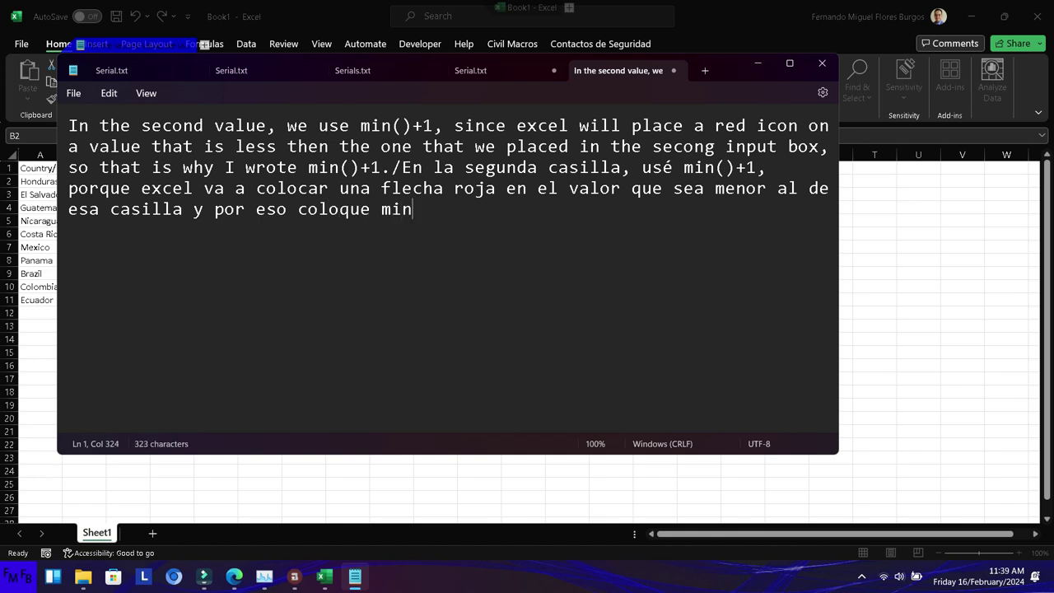
{"action": "type", "text": "()+1."}
Apply the edited icon set rule: green arrow on Brazil's 3000, red arrows on the two 10s
{"action": "left_click", "coordinate": [204, 45]}
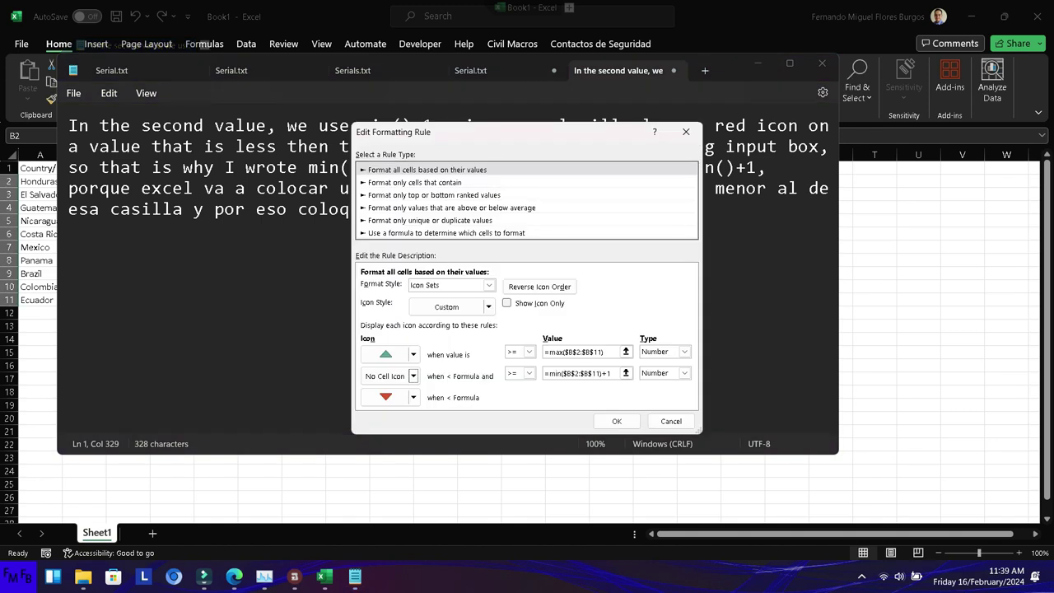
{"action": "left_click", "coordinate": [616, 421]}
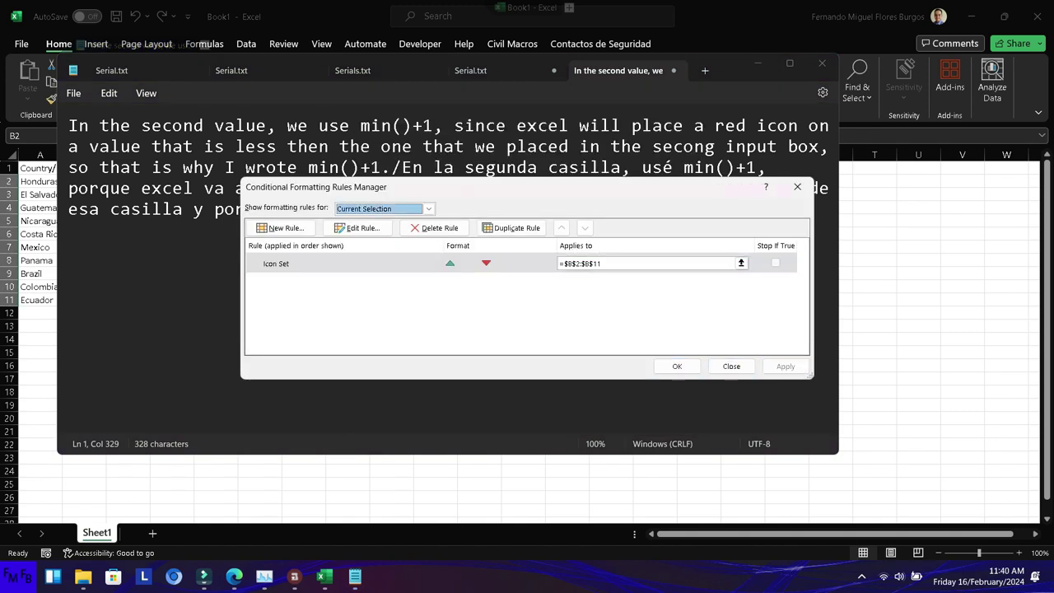
{"action": "left_click", "coordinate": [677, 366]}
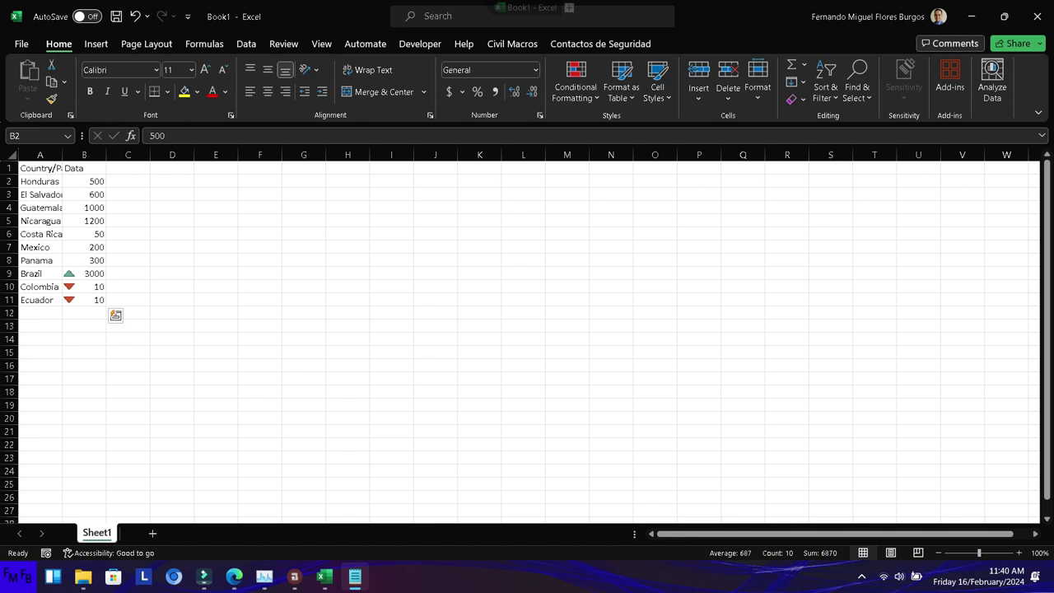
{"action": "left_click", "coordinate": [861, 577]}
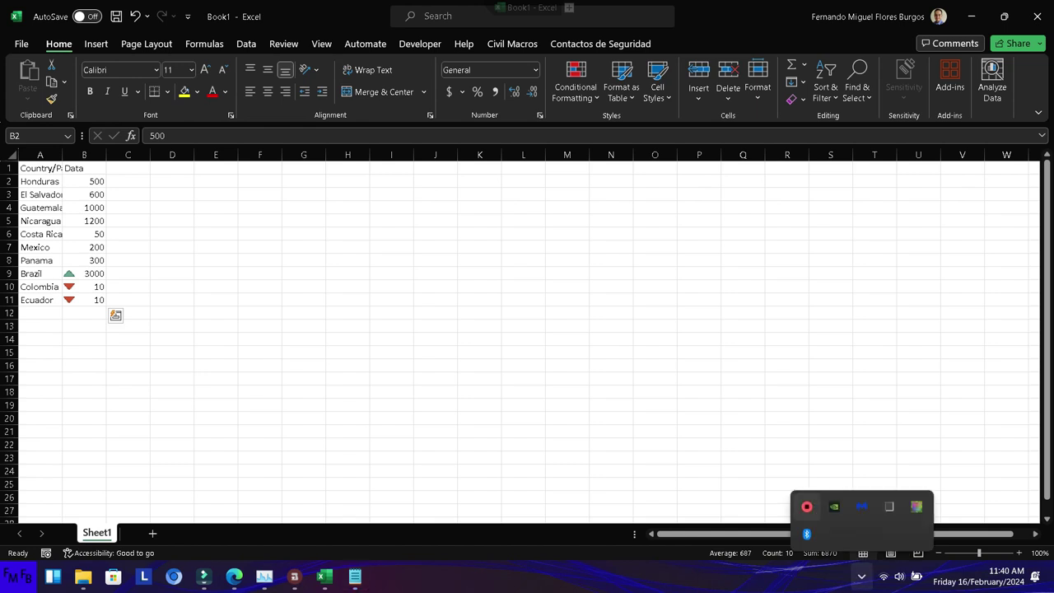